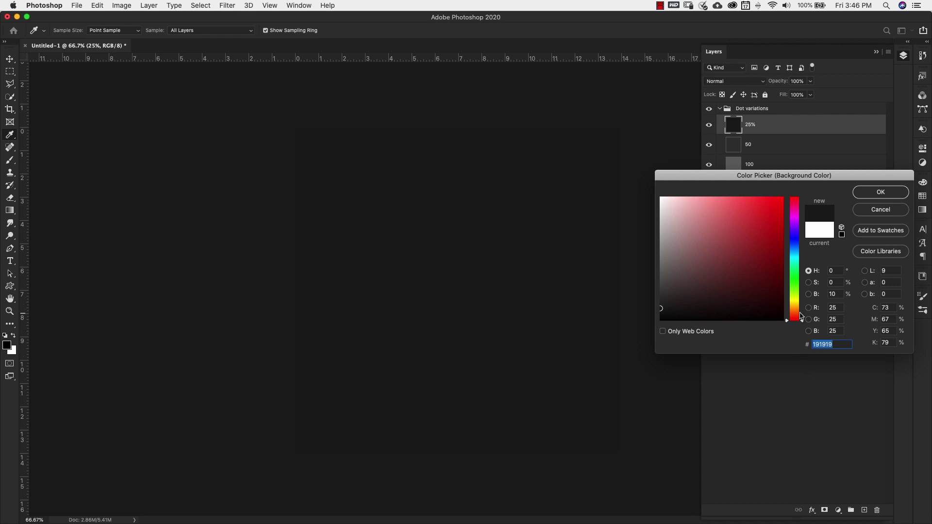
Close the color picker unchanged and apply a Color Halftone filter with a 30-pixel maximum radius to the 25% layer
{"action": "left_click", "coordinate": [881, 209]}
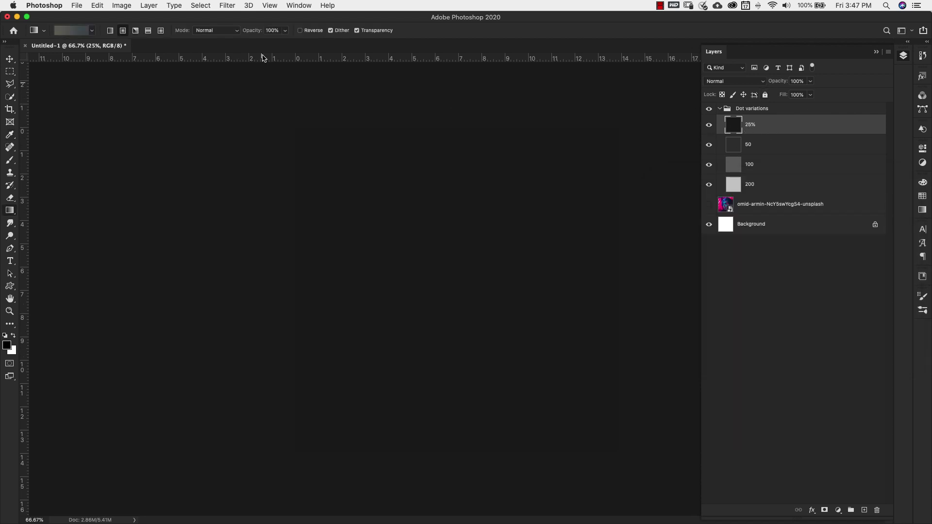
{"action": "left_click", "coordinate": [228, 6]}
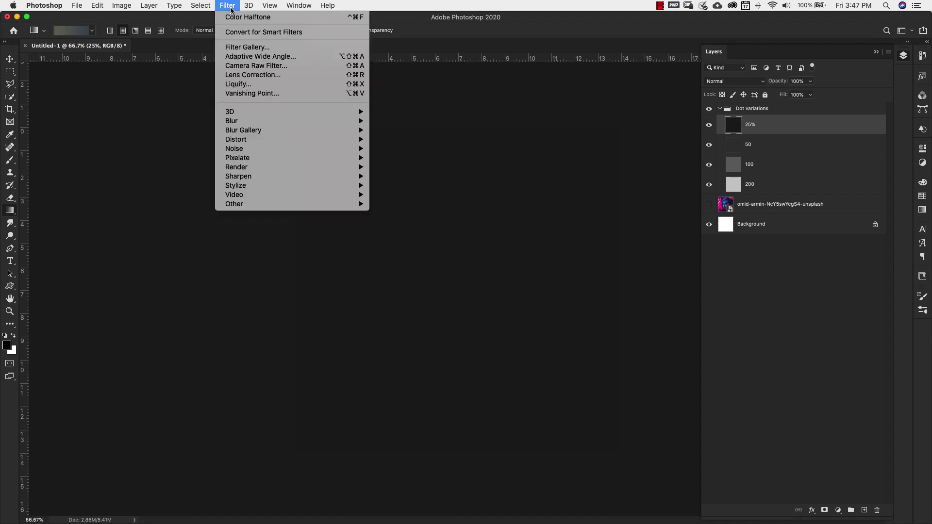
{"action": "mouse_move", "coordinate": [248, 159]}
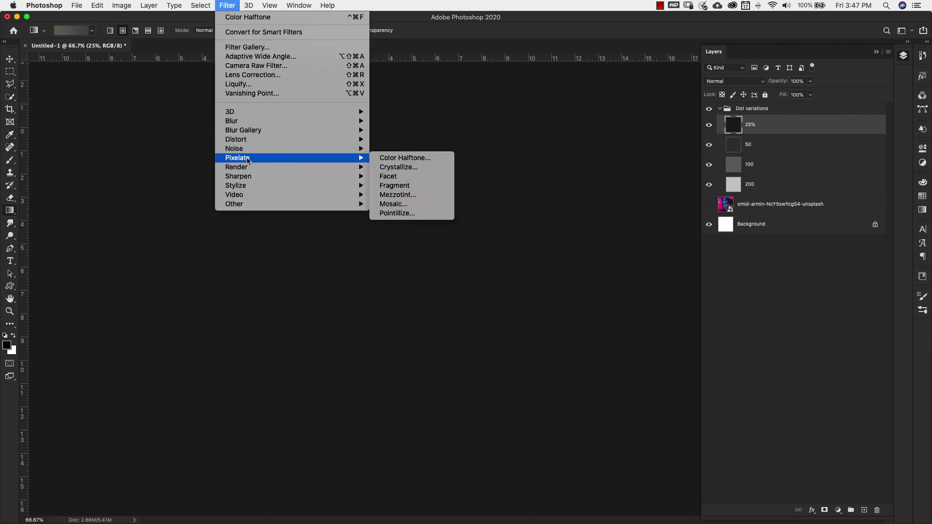
{"action": "left_click", "coordinate": [406, 160]}
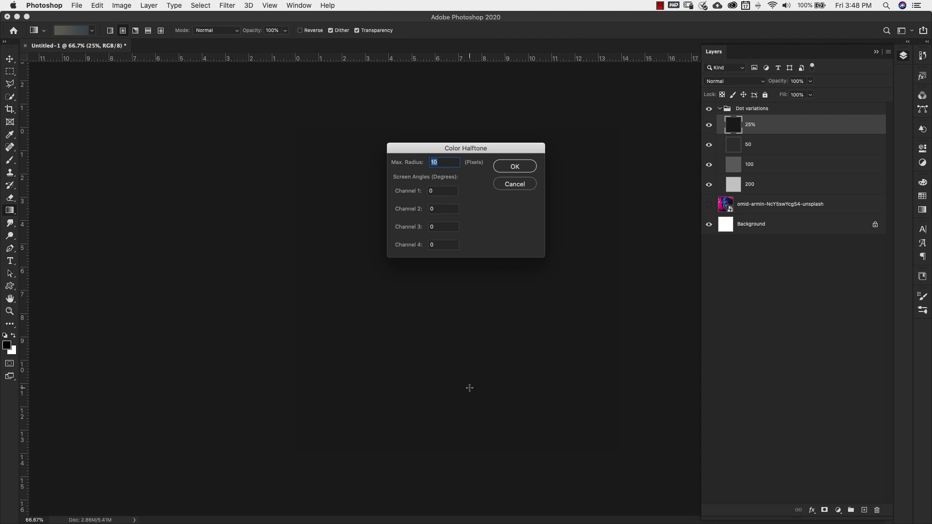
{"action": "type", "text": "30"}
{"action": "left_click", "coordinate": [516, 167]}
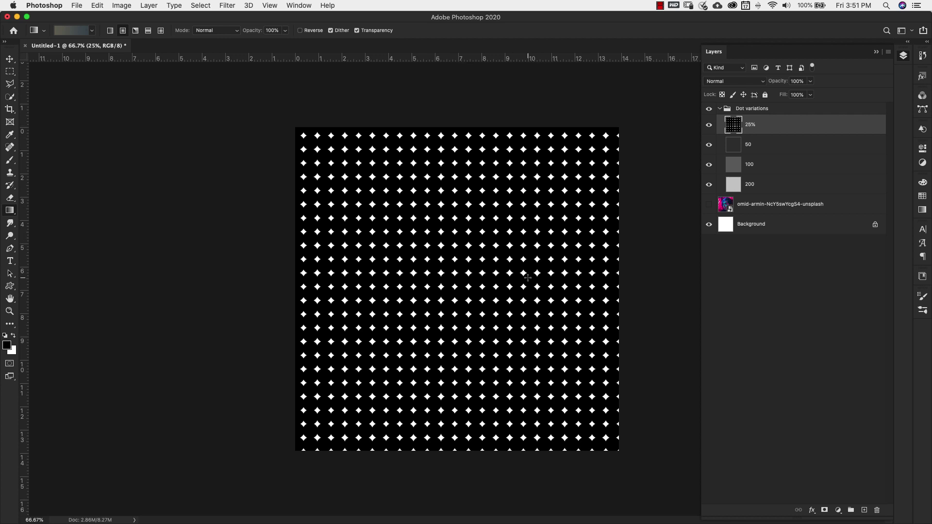
Hide the 25% layer and repeat the Color Halftone filter on the 50 layer
{"action": "left_click", "coordinate": [709, 127]}
{"action": "left_click", "coordinate": [743, 146]}
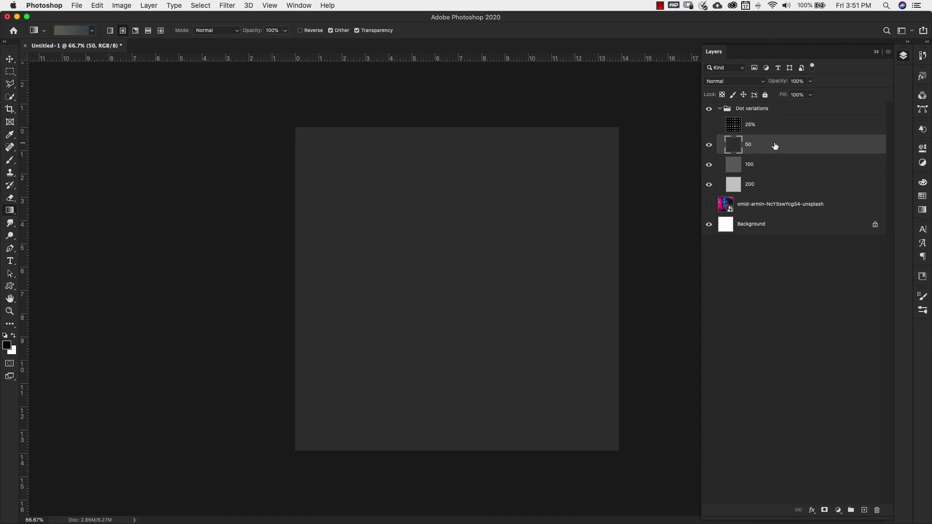
{"action": "left_click", "coordinate": [226, 6]}
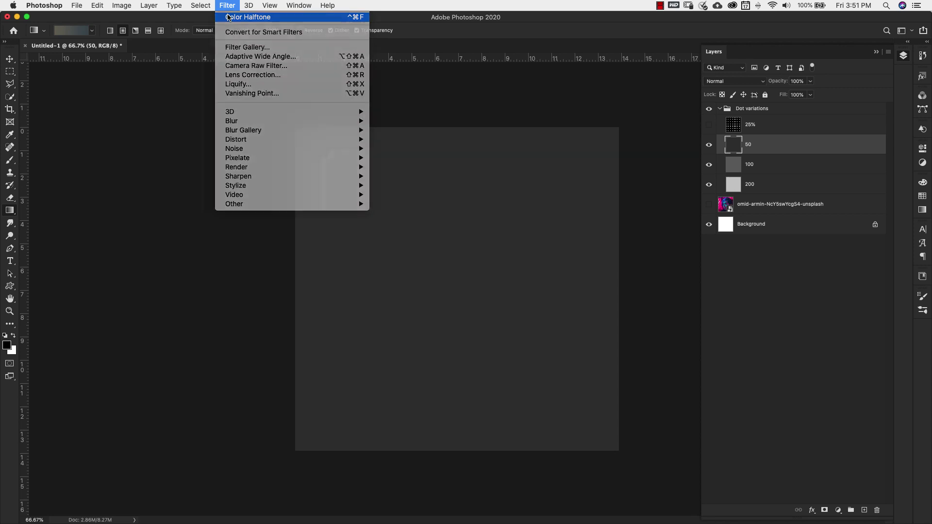
{"action": "left_click", "coordinate": [228, 17]}
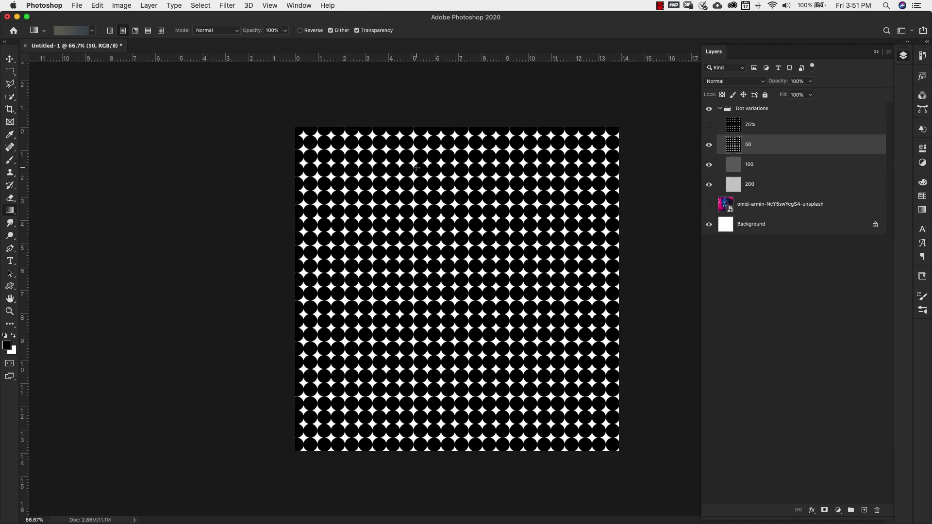
Compare the dot patterns of the 25% and 50 layers by toggling the 25% layer's visibility, leaving it hidden
{"action": "left_click", "coordinate": [709, 126]}
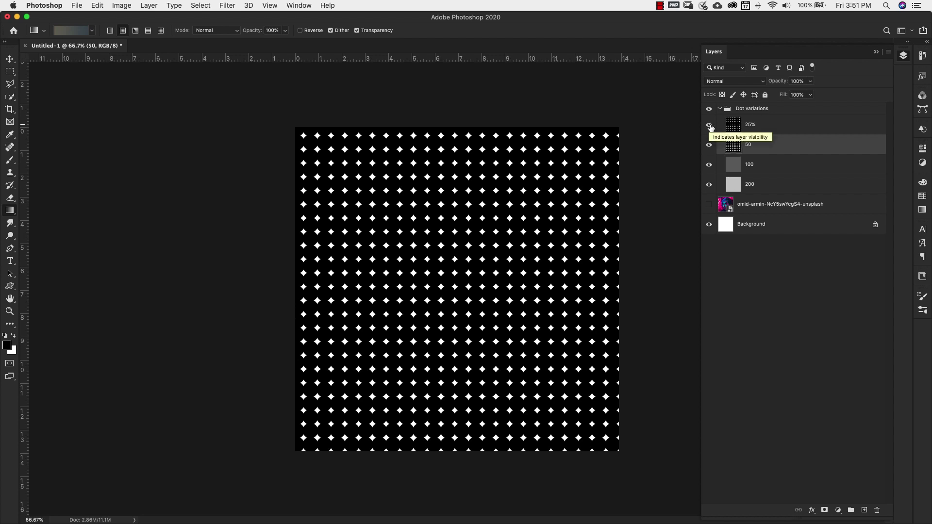
{"action": "left_click", "coordinate": [710, 126]}
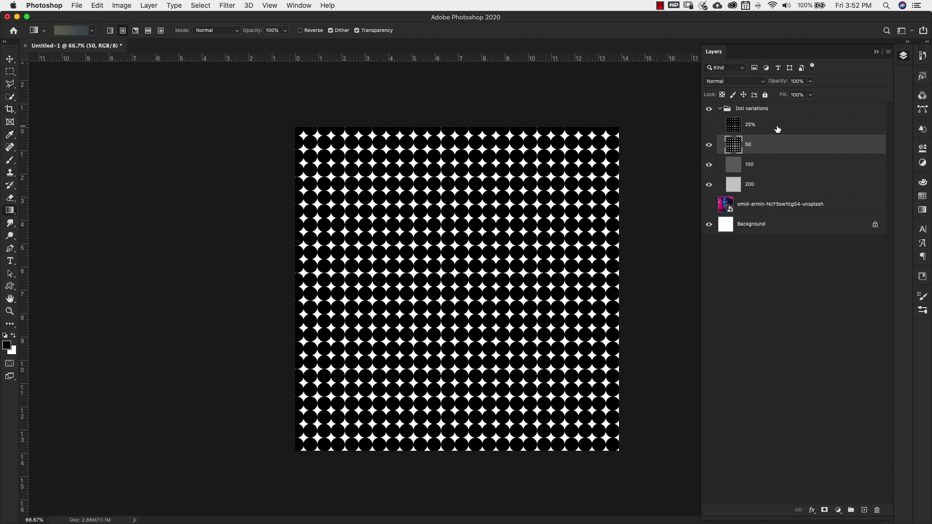
{"action": "left_click", "coordinate": [728, 125]}
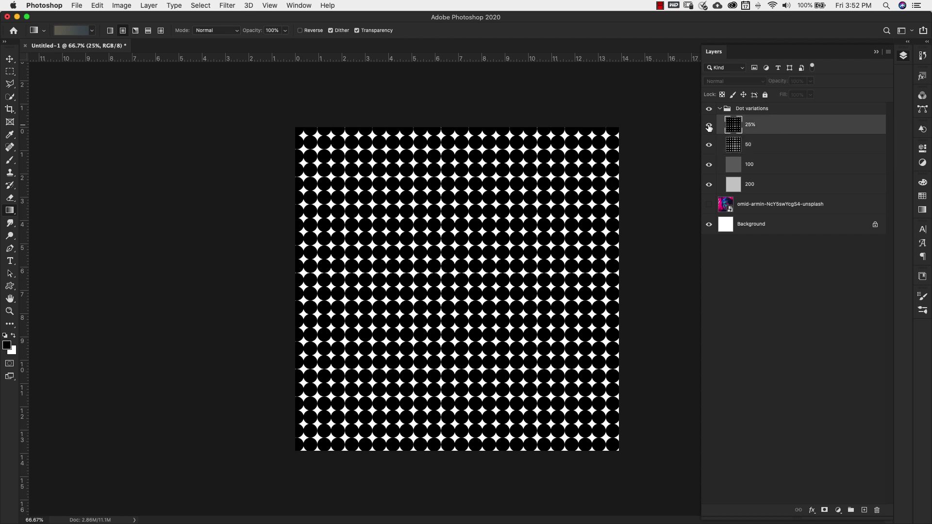
{"action": "left_click", "coordinate": [709, 125]}
{"action": "left_click", "coordinate": [709, 126]}
Hide the 50 layer and repeat the Color Halftone filter on the 100 layer
{"action": "left_click", "coordinate": [709, 144]}
{"action": "left_click", "coordinate": [747, 171]}
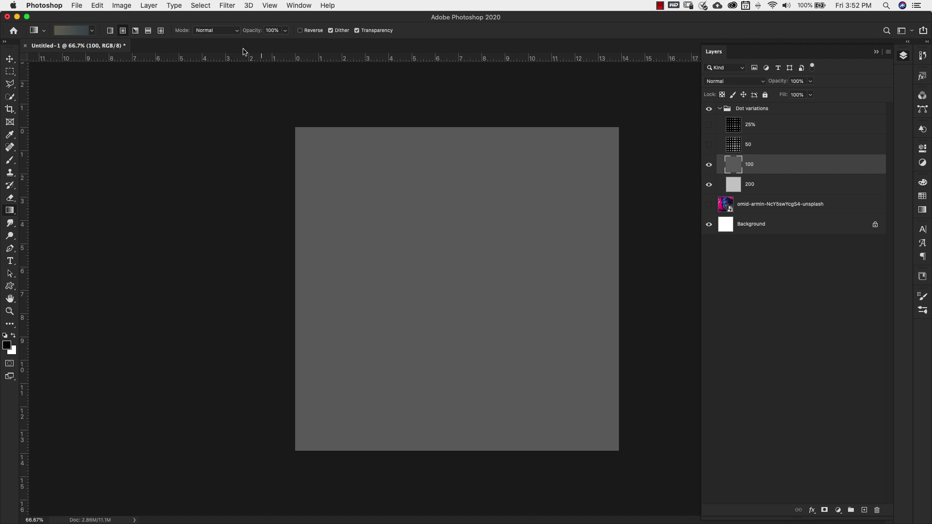
{"action": "left_click", "coordinate": [227, 6]}
{"action": "left_click", "coordinate": [229, 18]}
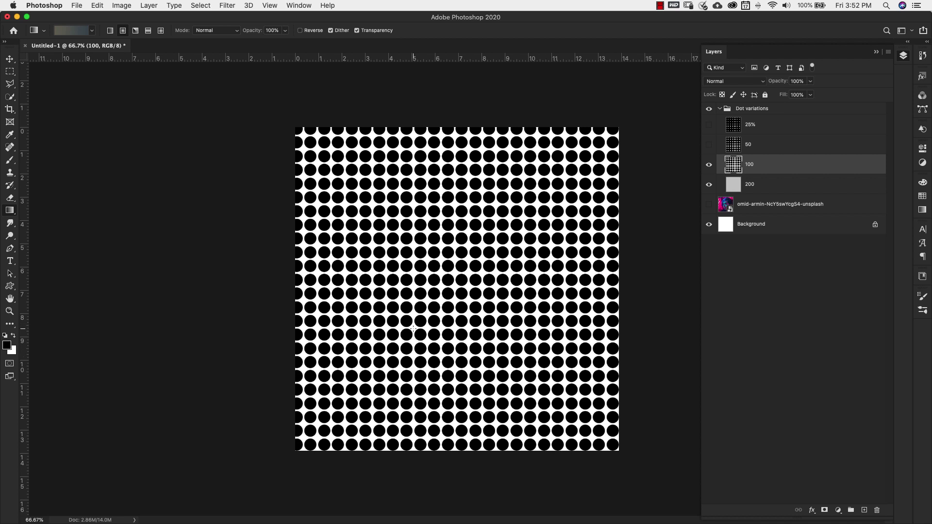
Hide the 100 layer and repeat the Color Halftone filter on the 200 layer
{"action": "left_click", "coordinate": [709, 165]}
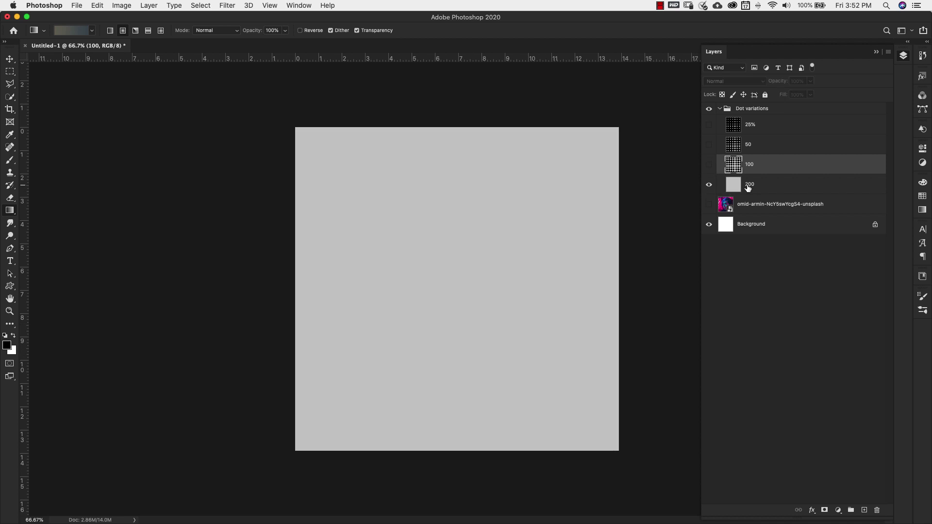
{"action": "left_click", "coordinate": [750, 187]}
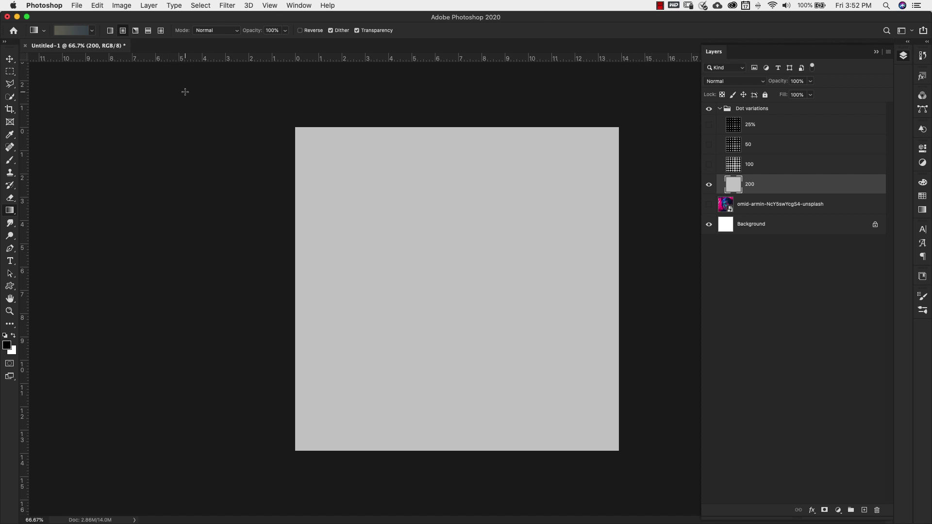
{"action": "left_click", "coordinate": [222, 5]}
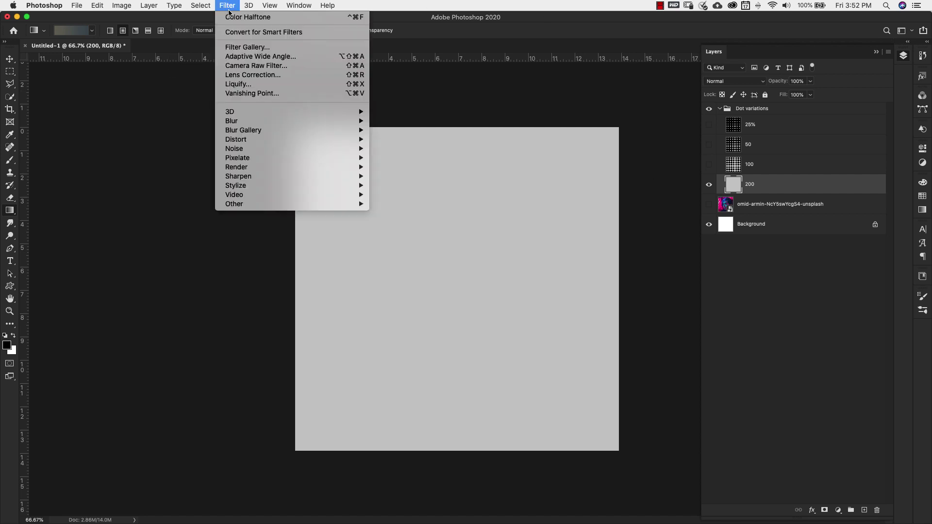
{"action": "left_click", "coordinate": [235, 18]}
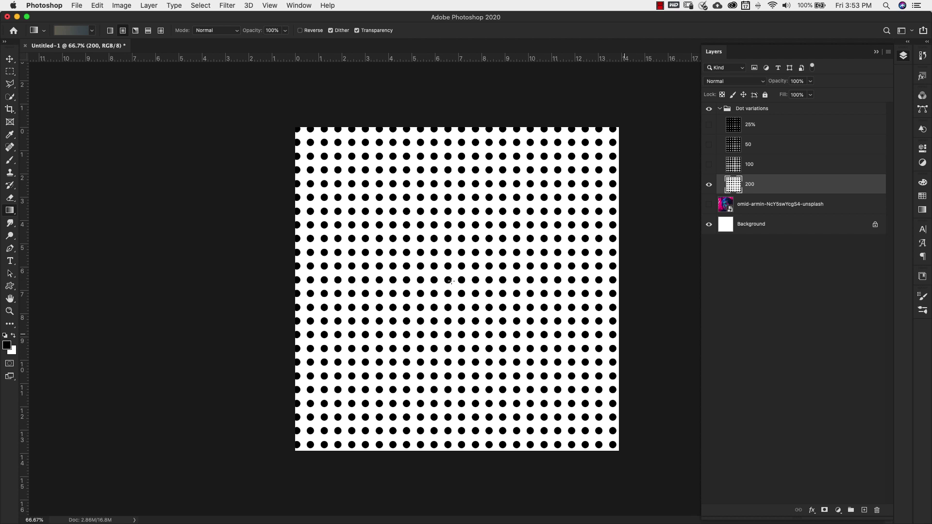
Collapse and hide the Dot variations group, adding a new empty layer above it
{"action": "left_click", "coordinate": [720, 109]}
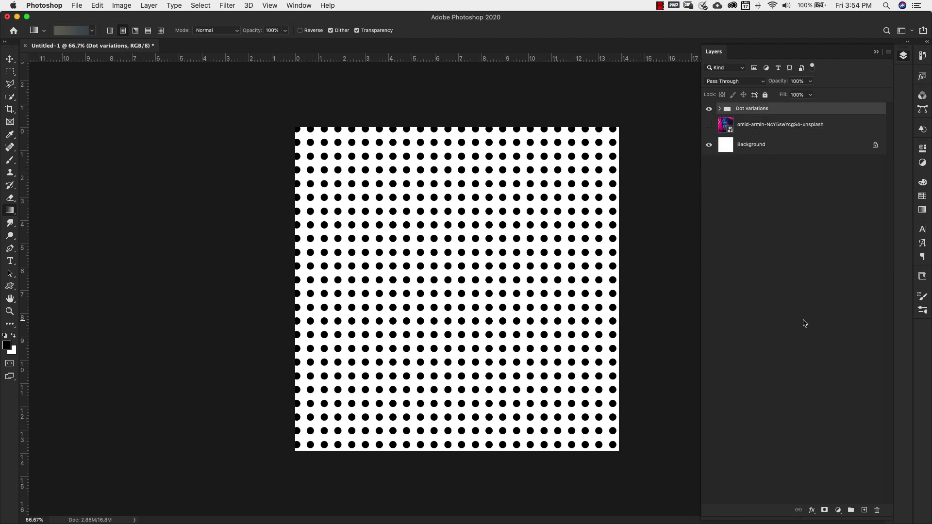
{"action": "left_click", "coordinate": [864, 511]}
{"action": "left_click", "coordinate": [709, 128]}
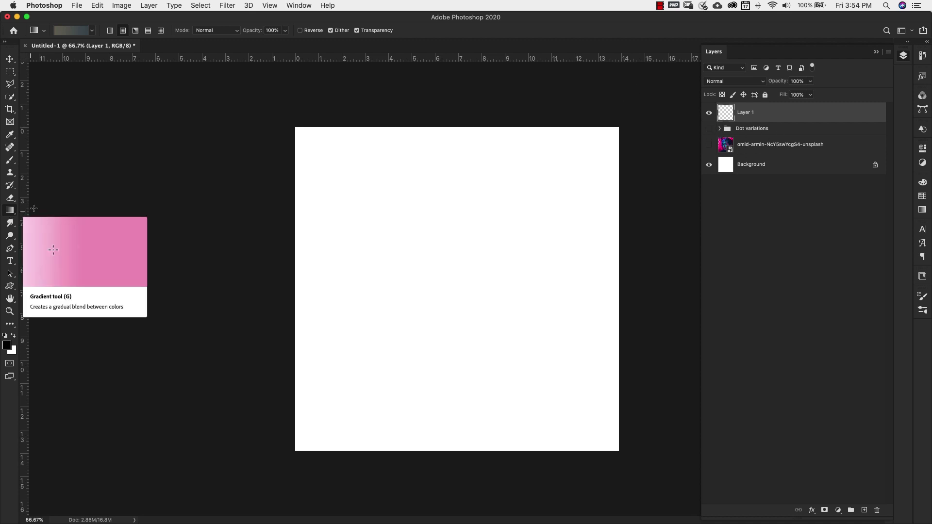
Load the second preset in the third row of the GRADATION folder, a gray-white-gray blend, as the Gradient tool's gradient
{"action": "left_click", "coordinate": [70, 31]}
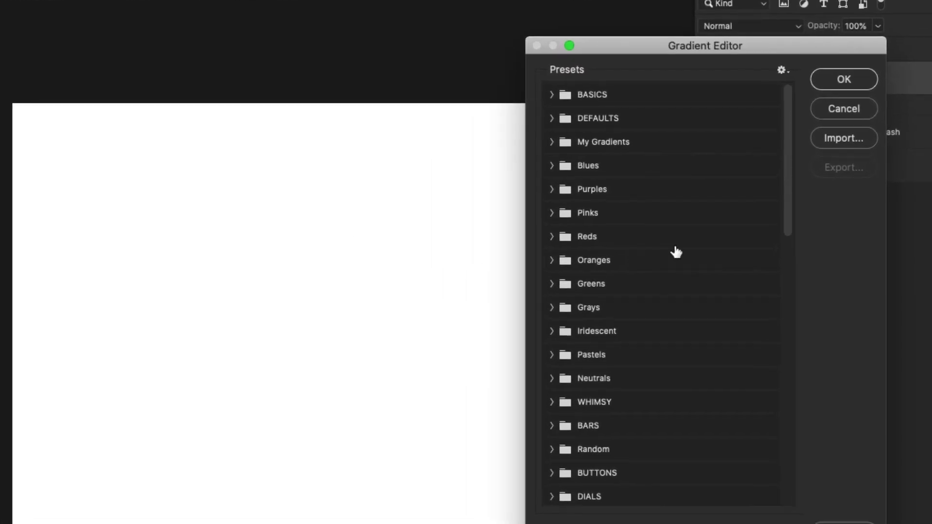
{"action": "scroll", "coordinate": [628, 431], "scroll_direction": "down", "scroll_amount": 10}
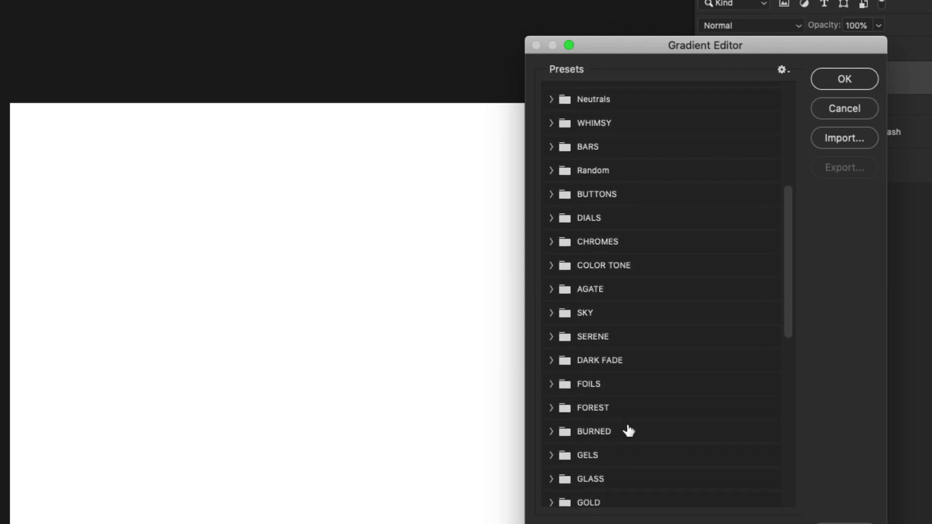
{"action": "scroll", "coordinate": [627, 430], "scroll_direction": "down", "scroll_amount": 3}
{"action": "left_click", "coordinate": [566, 380]}
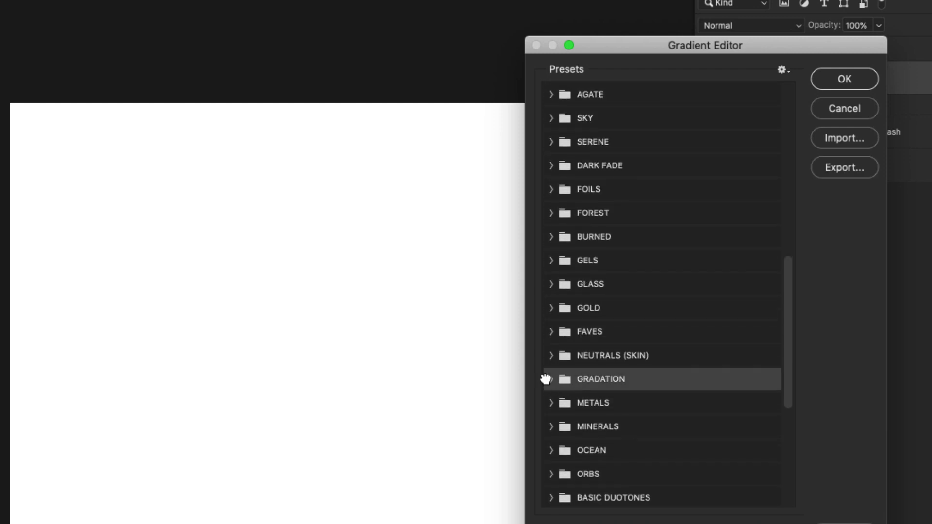
{"action": "left_click", "coordinate": [546, 379]}
{"action": "scroll", "coordinate": [614, 415], "scroll_direction": "down", "scroll_amount": 5}
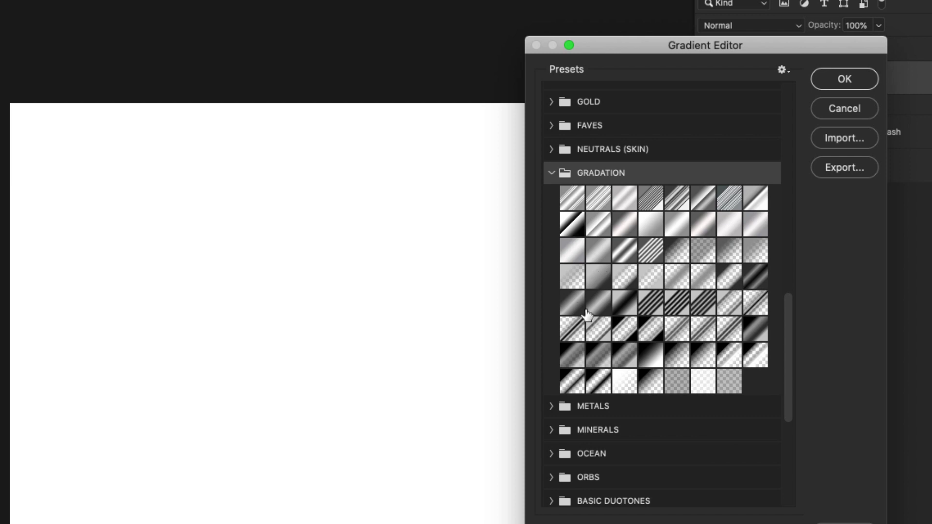
{"action": "scroll", "coordinate": [788, 328], "scroll_direction": "up", "scroll_amount": 1}
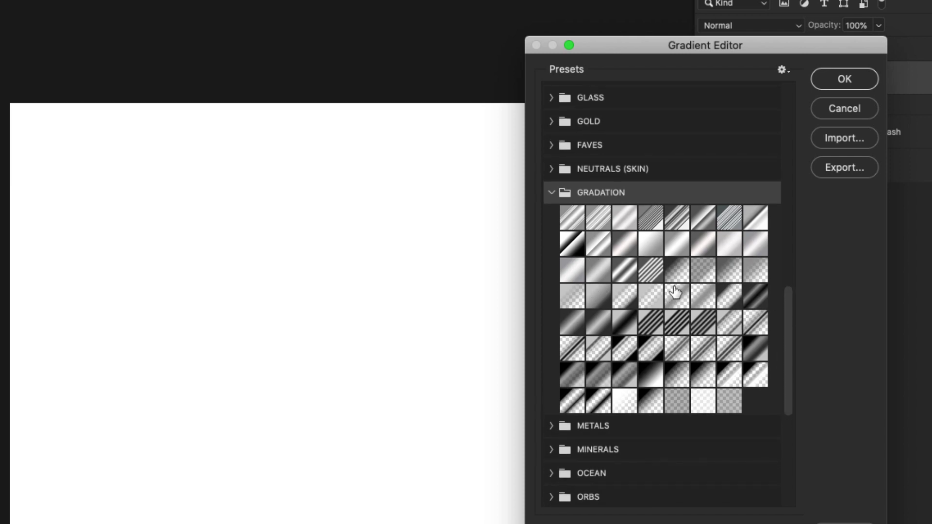
{"action": "left_click", "coordinate": [569, 268]}
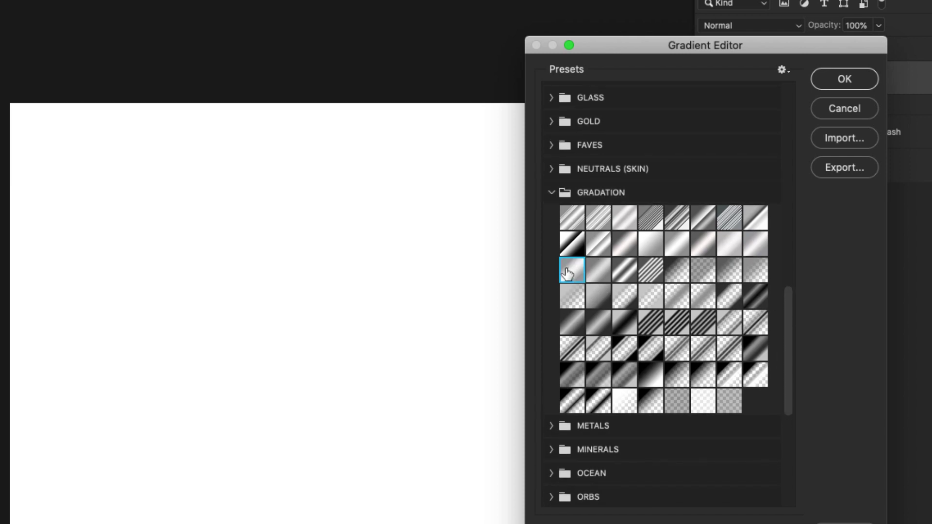
{"action": "left_click", "coordinate": [598, 270]}
{"action": "left_click", "coordinate": [833, 79]}
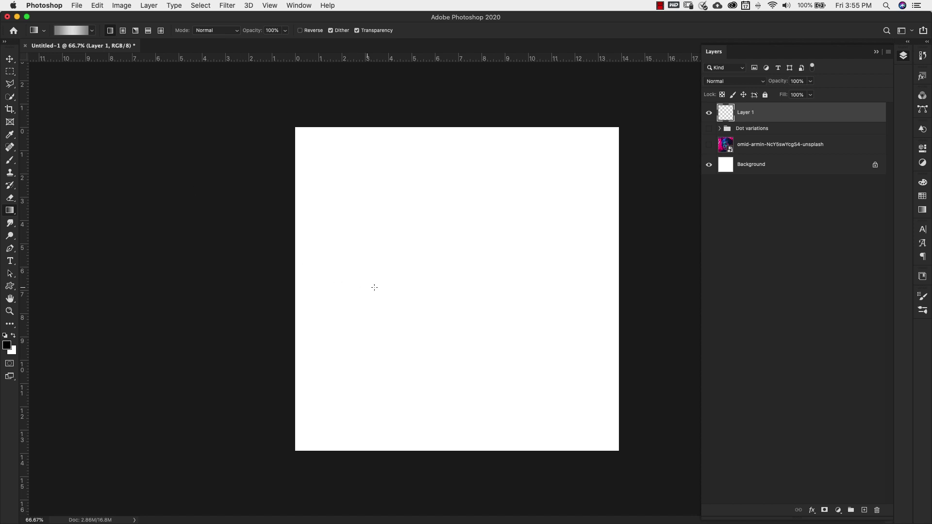
Draw a linear gradient across the full canvas width on Layer 1 and repeat the Color Halftone filter on it
{"action": "left_click_drag", "start_coordinate": [295, 285], "coordinate": [612, 289]}
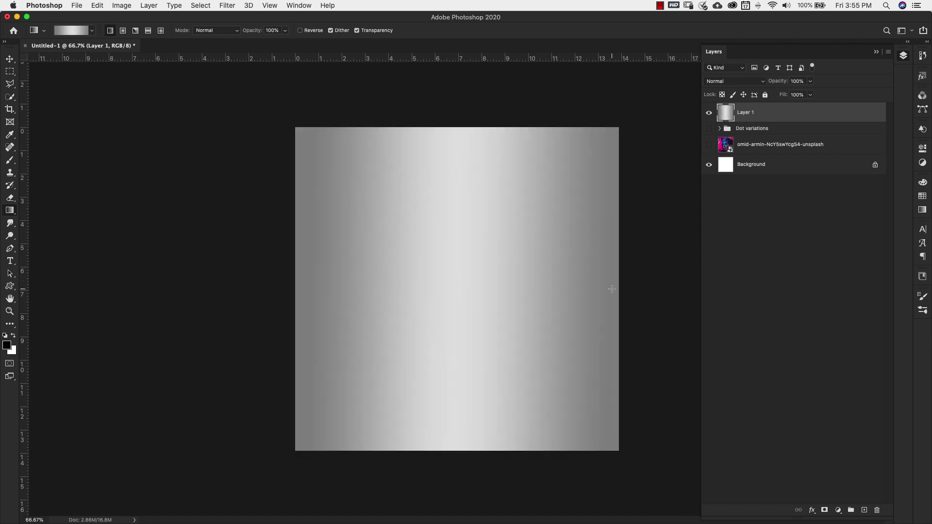
{"action": "left_click", "coordinate": [232, 7]}
{"action": "left_click", "coordinate": [239, 17]}
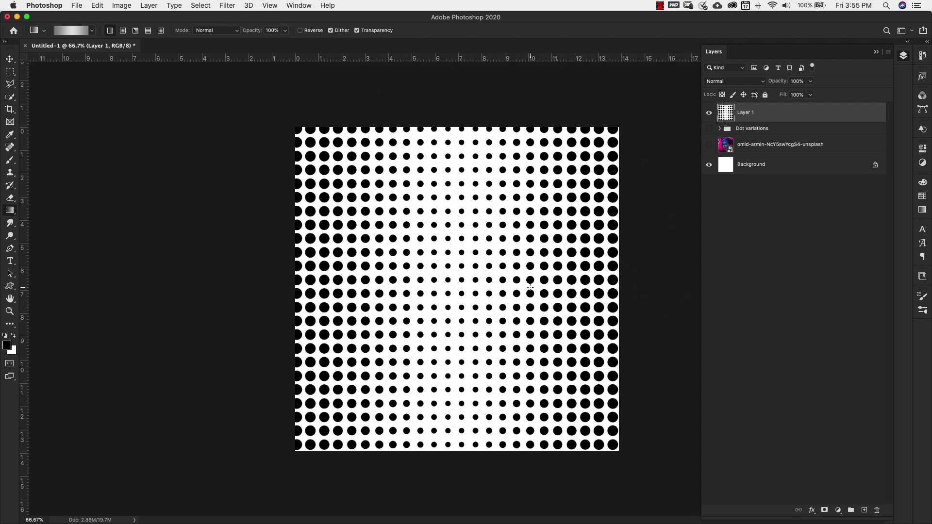
Draw a radial gradient from the canvas center past its upper-right corner on a new layer and repeat the Color Halftone filter
{"action": "left_click", "coordinate": [864, 510]}
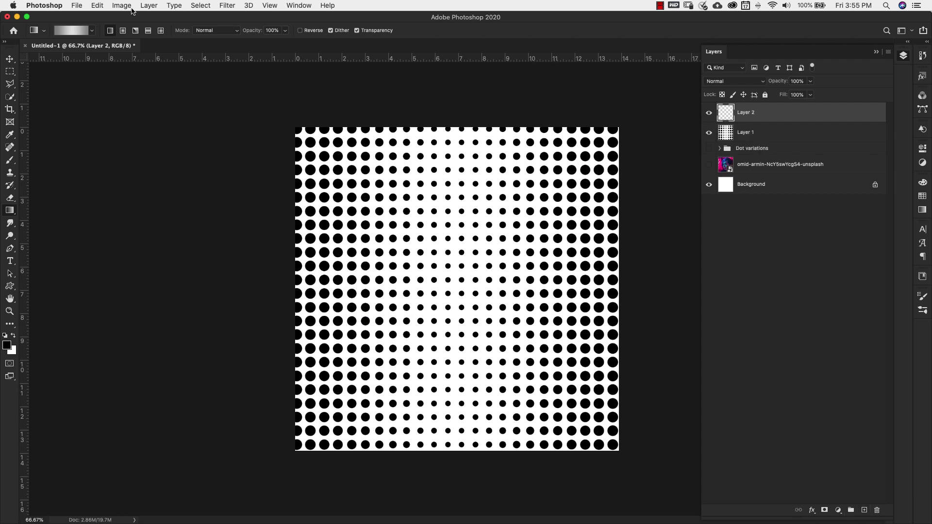
{"action": "left_click", "coordinate": [123, 30]}
{"action": "left_click_drag", "start_coordinate": [462, 294], "coordinate": [630, 120]}
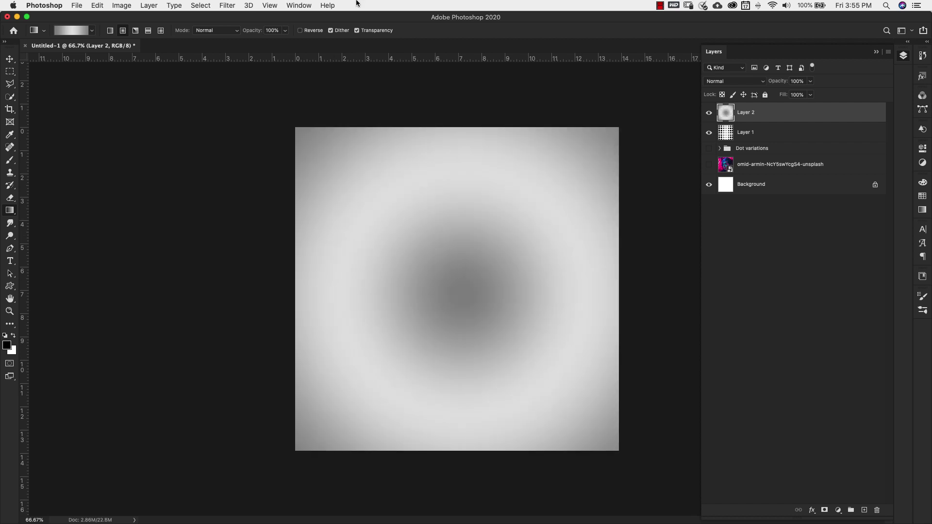
{"action": "left_click", "coordinate": [227, 5]}
{"action": "left_click", "coordinate": [231, 17]}
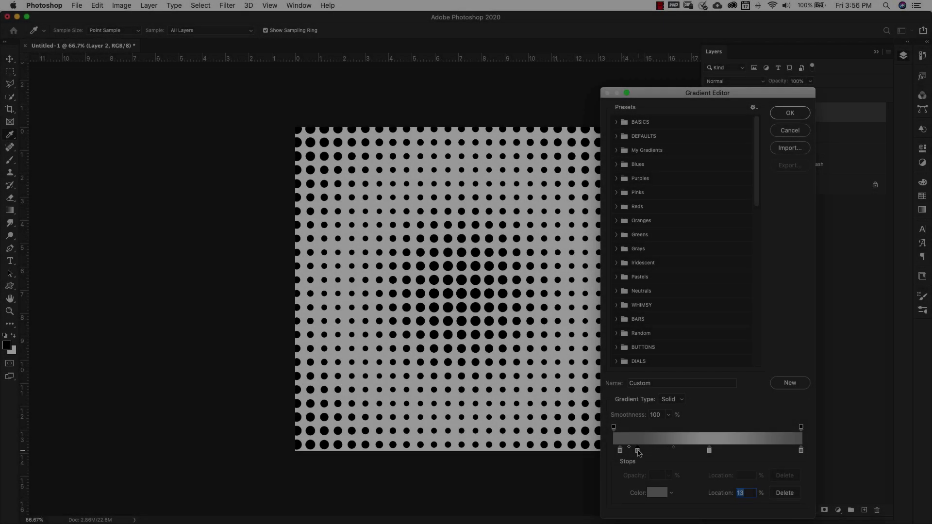
Give the gradient stop at 13% a darker neutral gray and move the first stop to the start of the ramp
{"action": "double_click", "coordinate": [638, 451]}
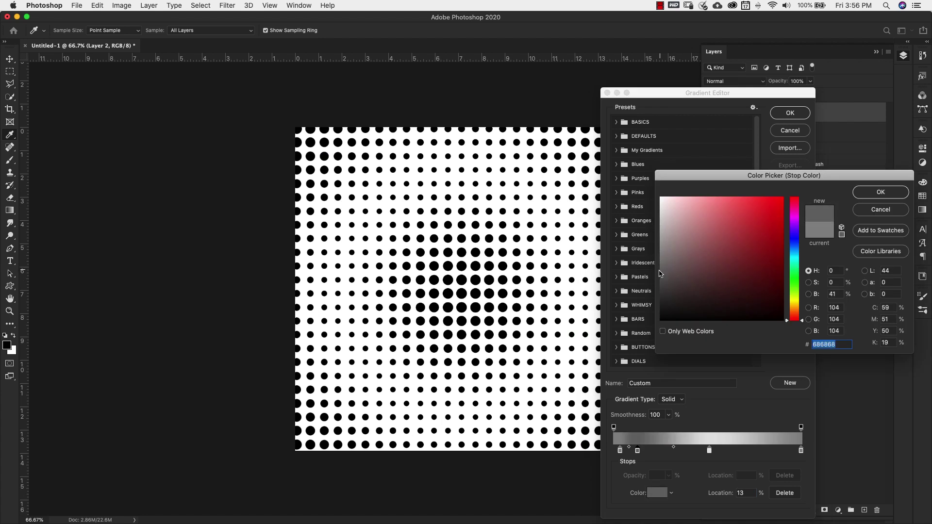
{"action": "left_click", "coordinate": [881, 192]}
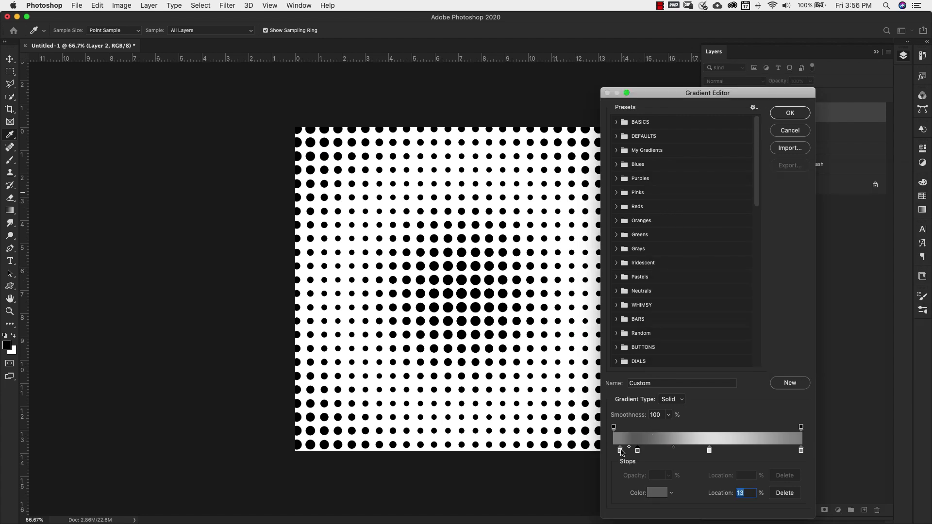
{"action": "mouse_move", "coordinate": [621, 452]}
{"action": "left_mouse_down"}
{"action": "mouse_move", "coordinate": [653, 452]}
{"action": "mouse_move", "coordinate": [613, 452]}
{"action": "left_mouse_up"}
Add a gradient stop at 34% of the ramp and color it medium gray (9b9b9b)
{"action": "left_click", "coordinate": [679, 451]}
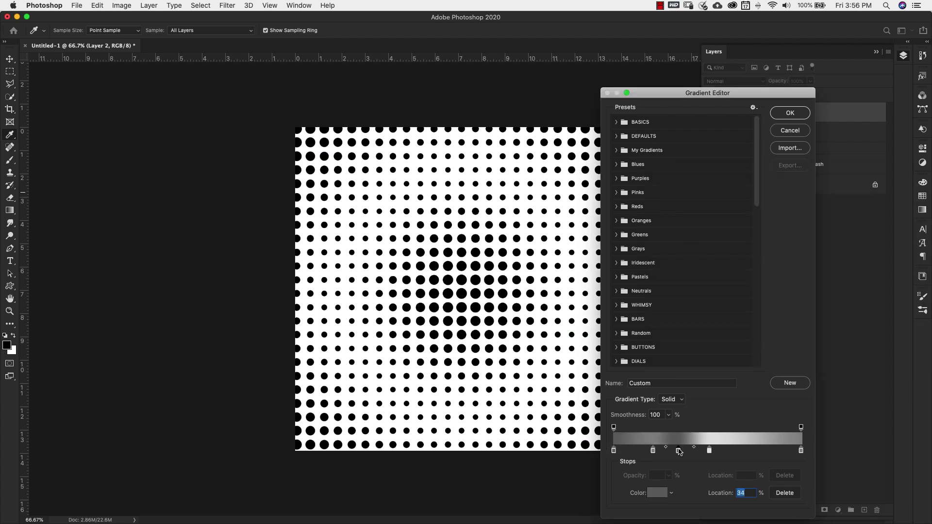
{"action": "double_click", "coordinate": [679, 450]}
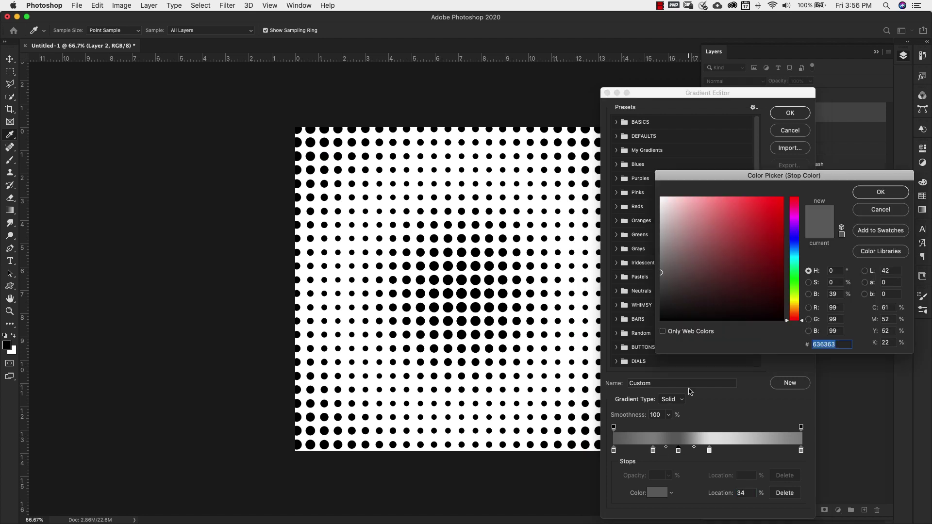
{"action": "left_click", "coordinate": [662, 246]}
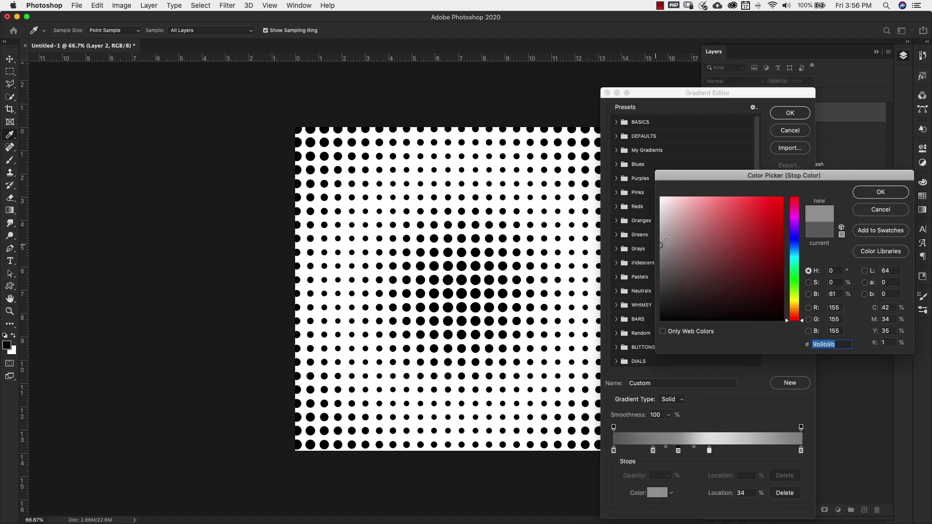
{"action": "left_click", "coordinate": [877, 193]}
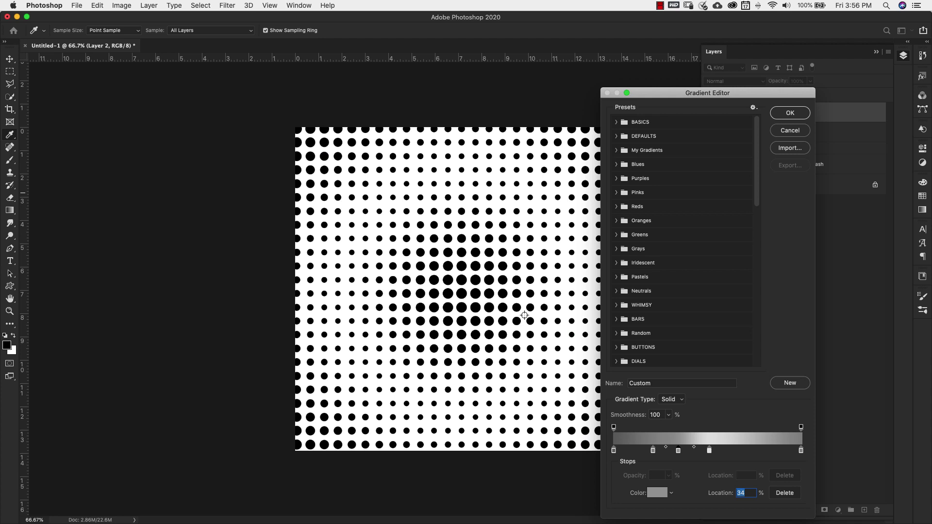
Nudge the 34% stop toward the ramp's start and add gray stops in its second half, including one at 82%
{"action": "left_click_drag", "start_coordinate": [679, 451], "coordinate": [677, 451]}
{"action": "mouse_move", "coordinate": [750, 452]}
{"action": "left_mouse_down"}
{"action": "mouse_move", "coordinate": [763, 453]}
{"action": "mouse_move", "coordinate": [738, 452]}
{"action": "mouse_move", "coordinate": [768, 451]}
{"action": "left_mouse_up"}
{"action": "left_click", "coordinate": [653, 451]}
{"action": "left_click", "coordinate": [615, 451]}
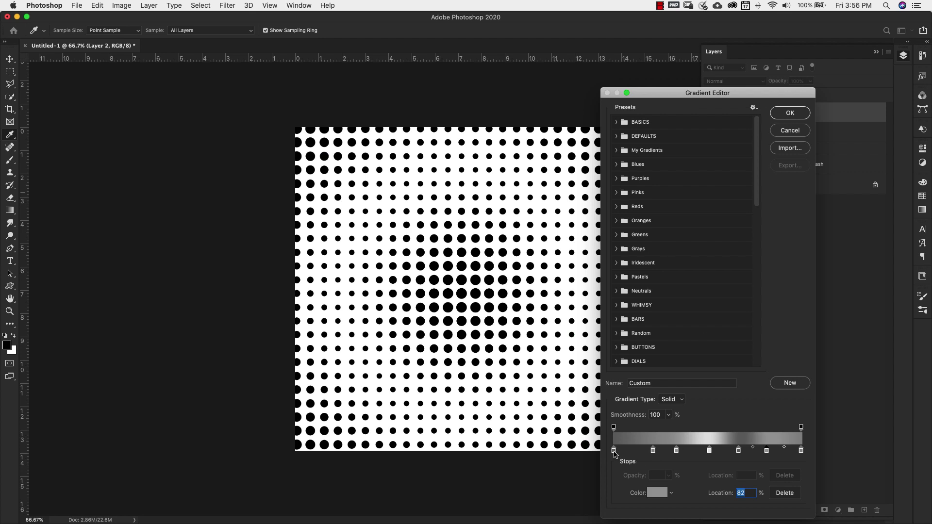
Add more stops around the middle of the ramp, color the one at 55% white (ffffff), and accept the gradient
{"action": "left_click_drag", "start_coordinate": [614, 453], "coordinate": [717, 452]}
{"action": "left_click", "coordinate": [659, 492]}
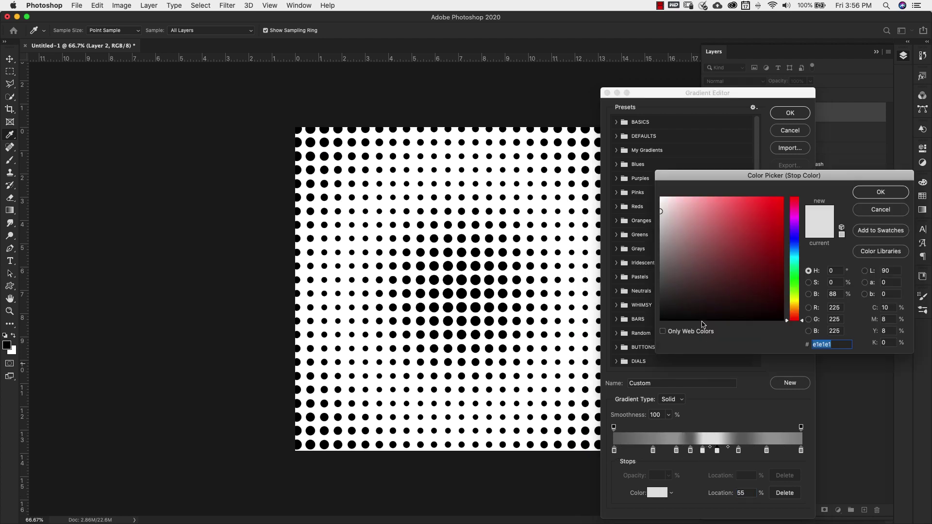
{"action": "left_click_drag", "start_coordinate": [672, 233], "coordinate": [648, 178]}
{"action": "left_click", "coordinate": [891, 194]}
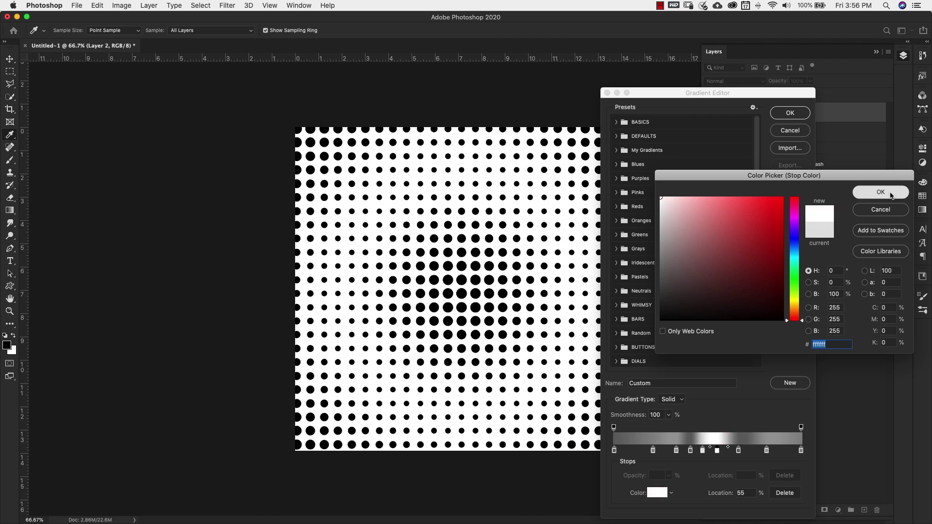
{"action": "left_click", "coordinate": [790, 113]}
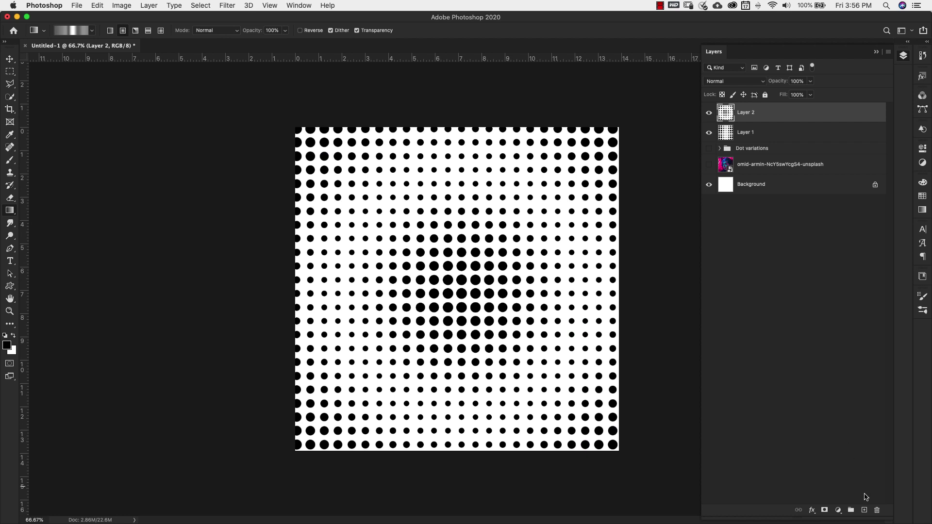
Draw a radial gradient from the canvas center past its upper-right corner on a new layer and reapply the Color Halftone filter
{"action": "left_click", "coordinate": [864, 511]}
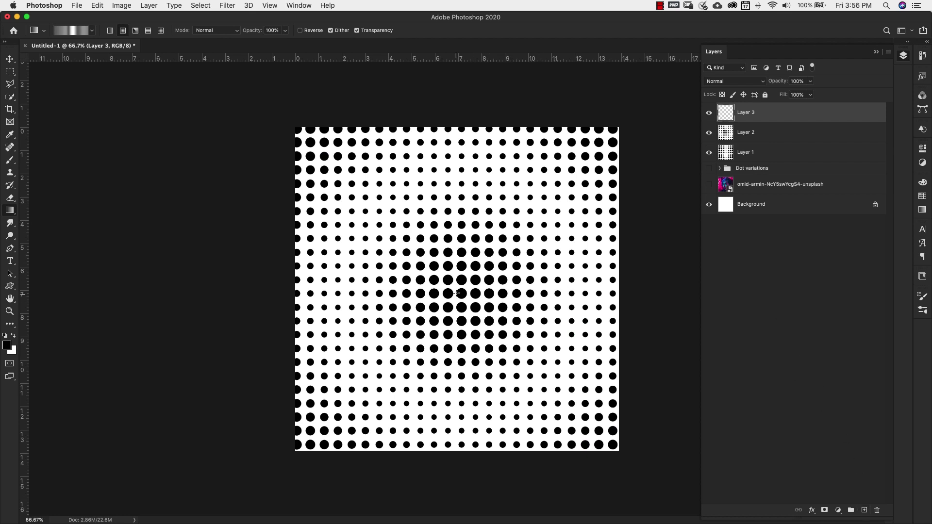
{"action": "left_click_drag", "start_coordinate": [457, 293], "coordinate": [632, 116]}
{"action": "left_click", "coordinate": [233, 6]}
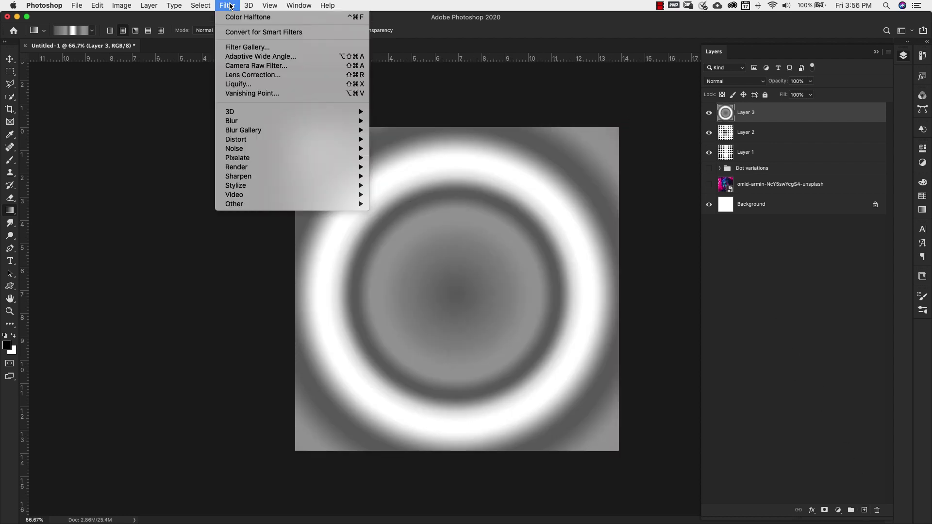
{"action": "left_click", "coordinate": [240, 18]}
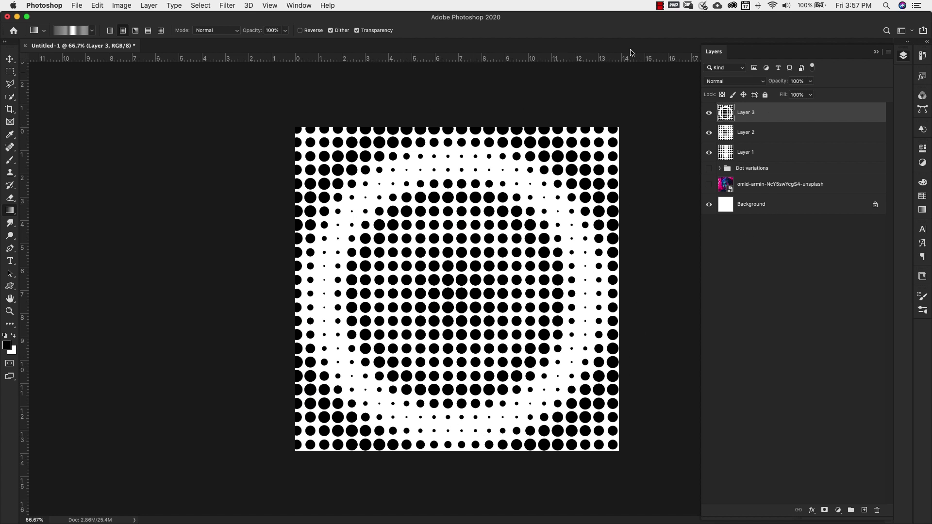
Load the third preset in the third row of the GRADATION folder, a repeating gray-white blend, as the tool's gradient
{"action": "left_click", "coordinate": [69, 31]}
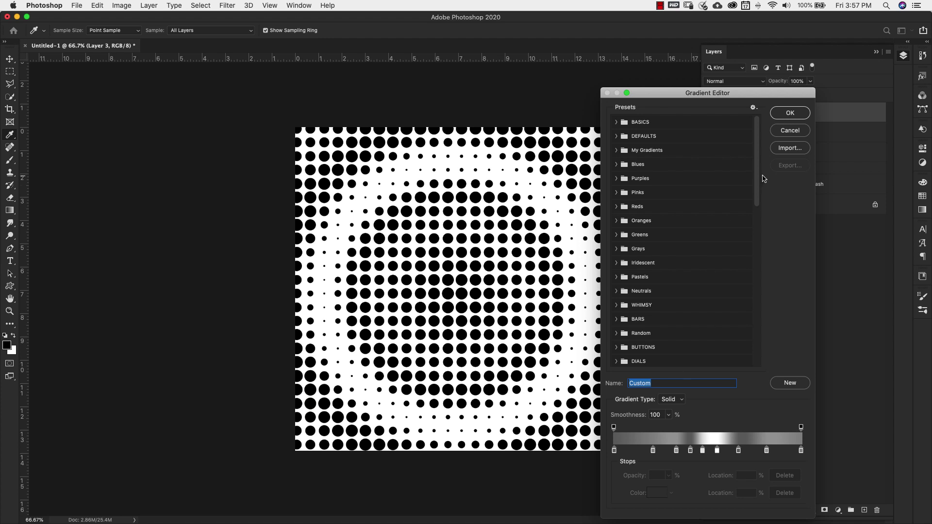
{"action": "left_click_drag", "start_coordinate": [758, 176], "coordinate": [769, 410]}
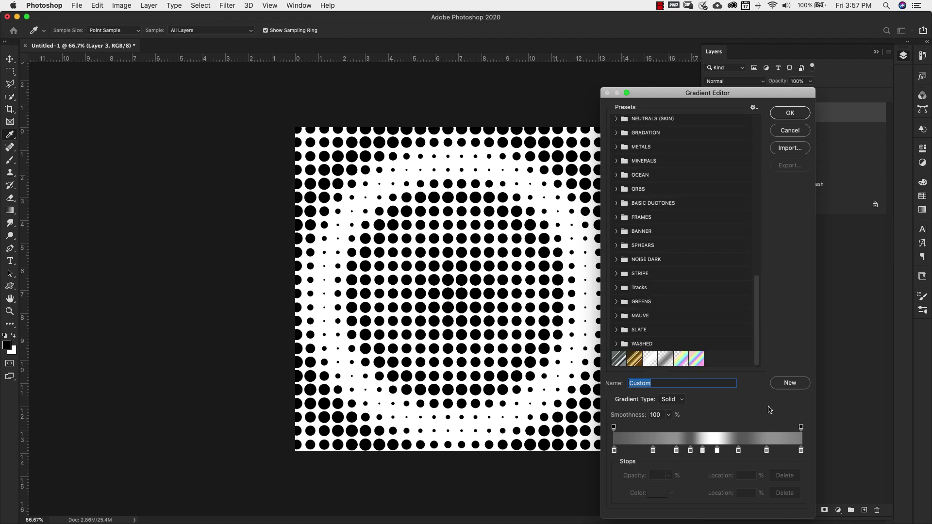
{"action": "left_click", "coordinate": [616, 133]}
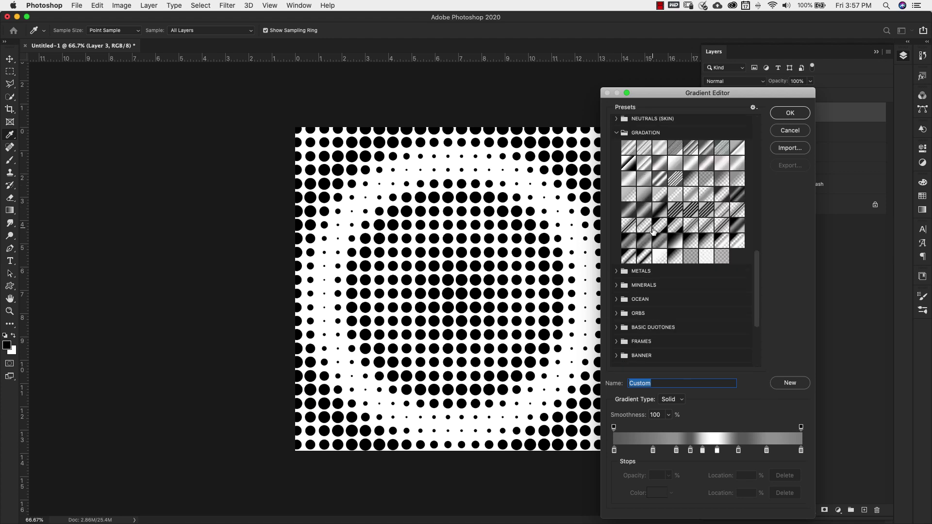
{"action": "left_click", "coordinate": [661, 179]}
{"action": "left_click", "coordinate": [788, 114]}
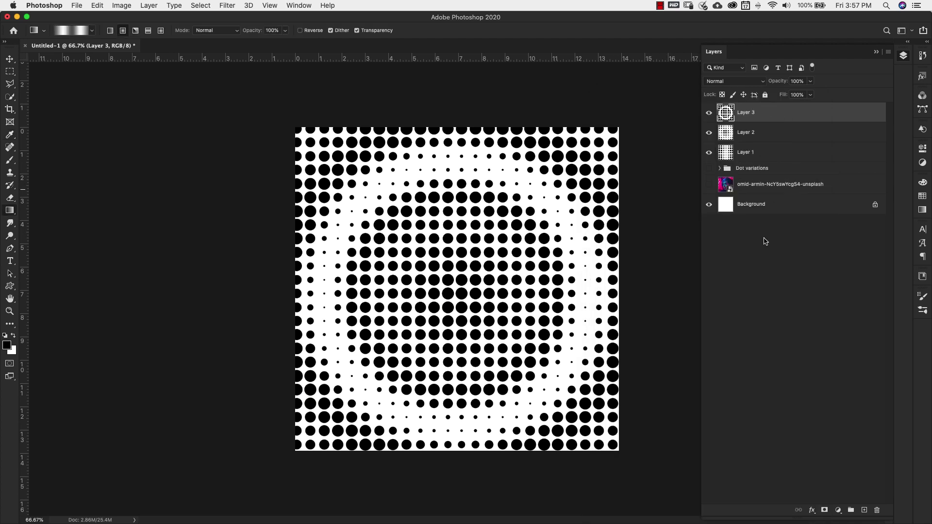
Draw a diamond gradient from above the canvas's top center to below its bottom center on a new layer and repeat Color Halftone
{"action": "left_click", "coordinate": [864, 511]}
{"action": "left_click", "coordinate": [161, 30]}
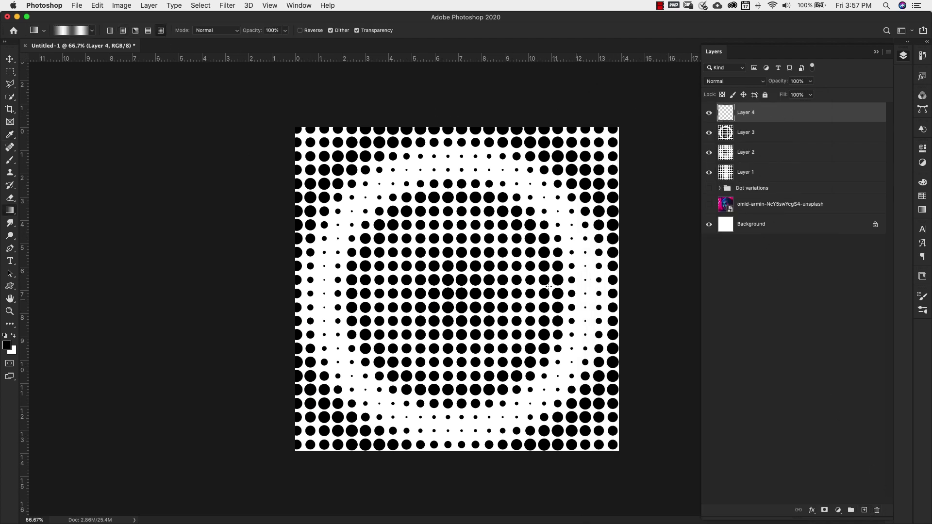
{"action": "left_click_drag", "start_coordinate": [457, 116], "coordinate": [460, 470]}
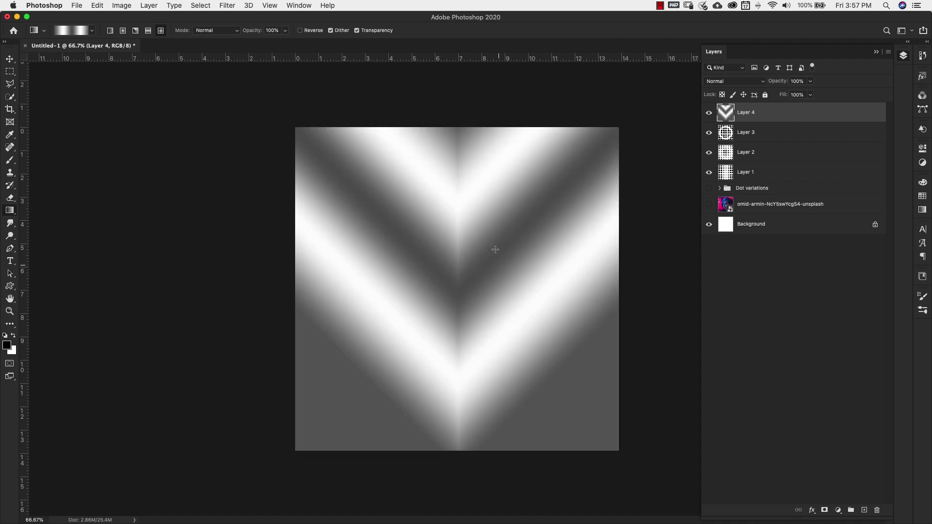
{"action": "left_click", "coordinate": [227, 5]}
{"action": "left_click", "coordinate": [235, 18]}
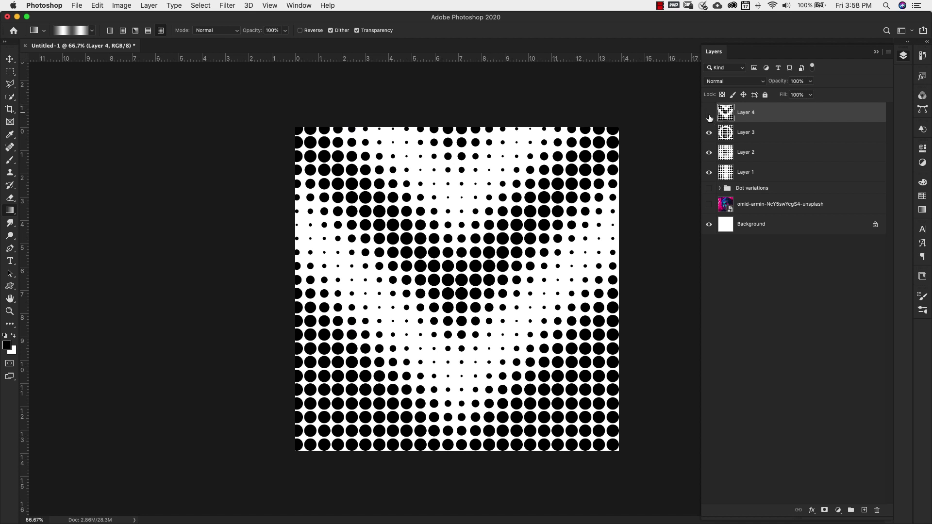
Hide Layers 1 to 4 and fill a new layer with light gray (c8c8c8) as the background color
{"action": "left_click_drag", "start_coordinate": [709, 113], "coordinate": [710, 173]}
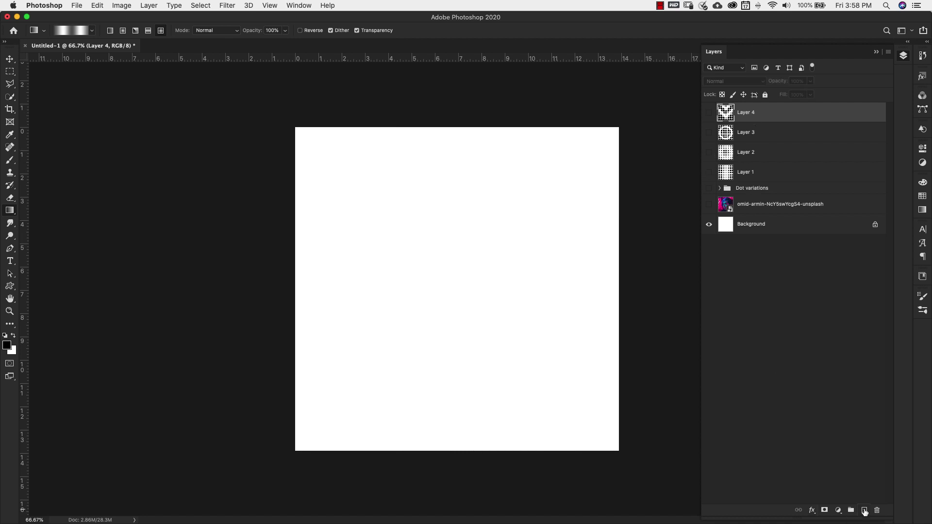
{"action": "left_click", "coordinate": [865, 511]}
{"action": "left_click", "coordinate": [13, 352]}
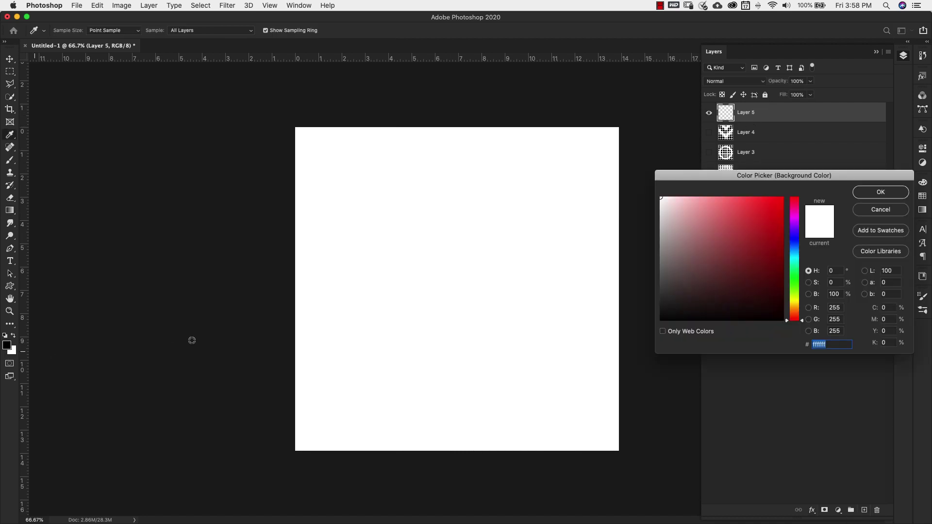
{"action": "left_click_drag", "start_coordinate": [663, 201], "coordinate": [656, 221]}
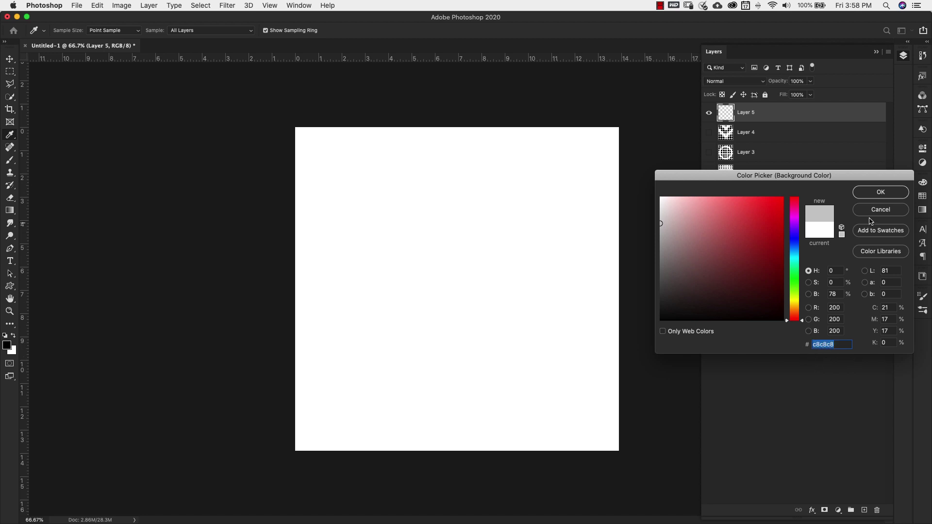
{"action": "left_click", "coordinate": [871, 193]}
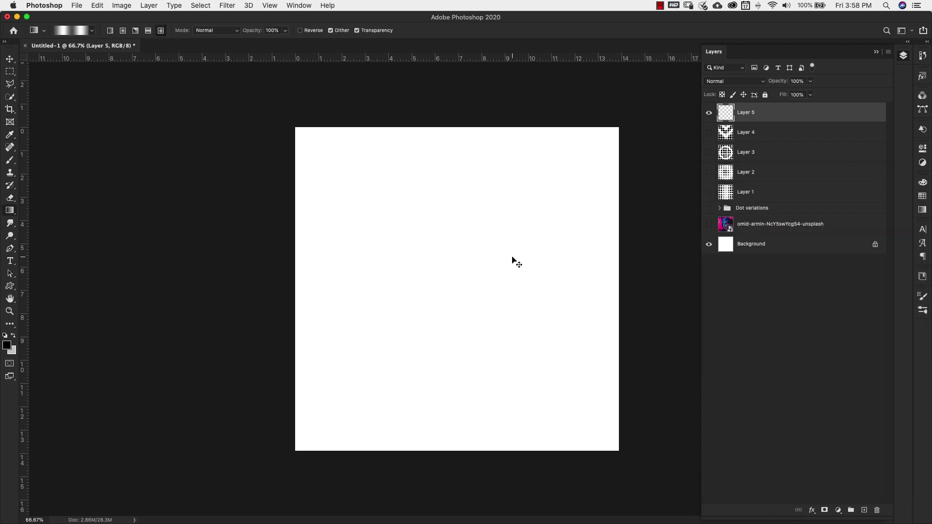
{"action": "key", "text": "super+BackSpace"}
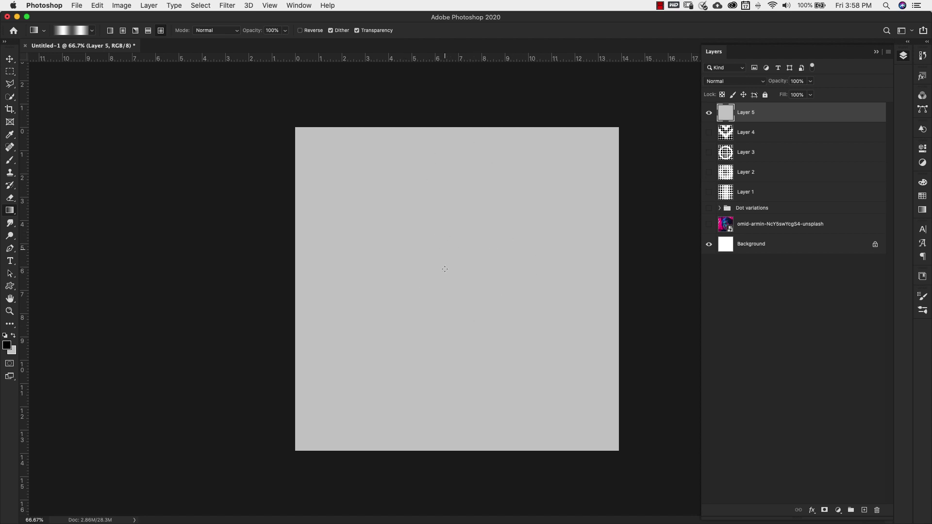
Draw a heart from the Playing Cards Suits custom shapes on the gray canvas, about 602 by 749 px
{"action": "left_click", "coordinate": [11, 287]}
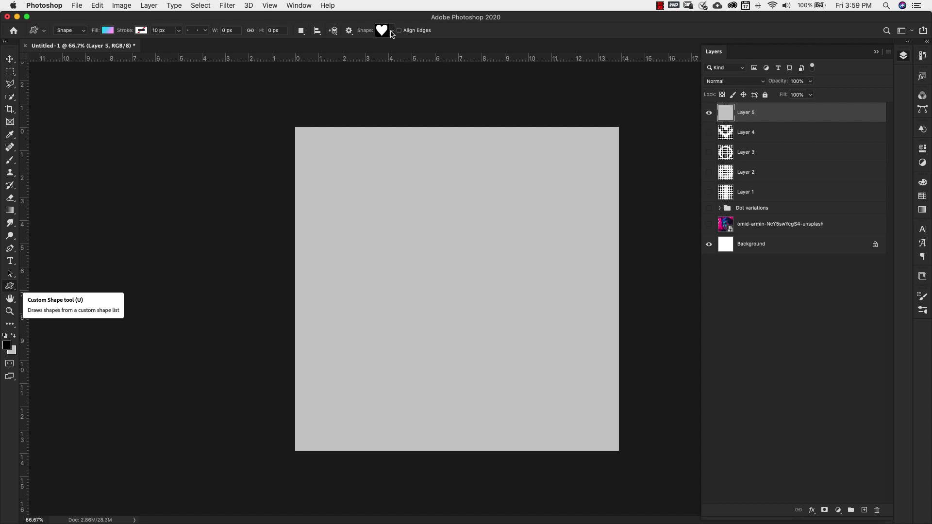
{"action": "left_click", "coordinate": [391, 32]}
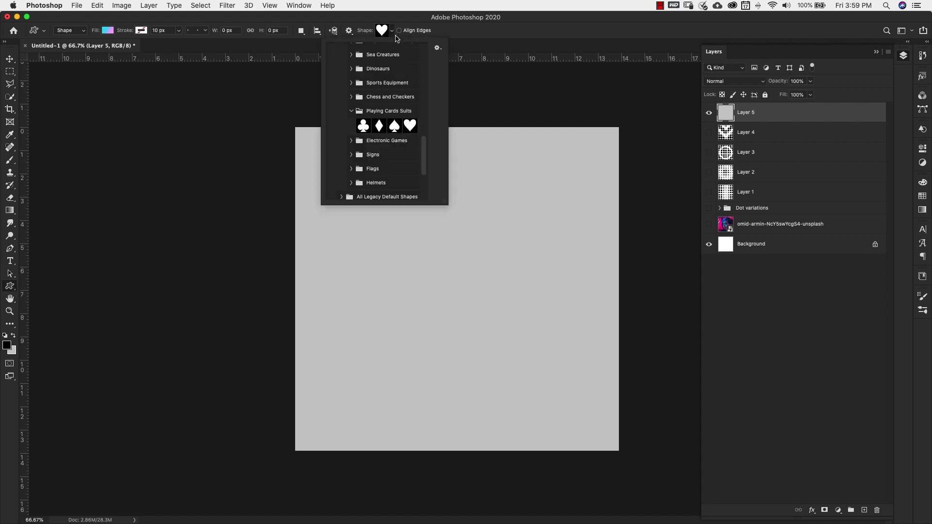
{"action": "left_click", "coordinate": [410, 126]}
{"action": "left_click_drag", "start_coordinate": [387, 174], "coordinate": [581, 419]}
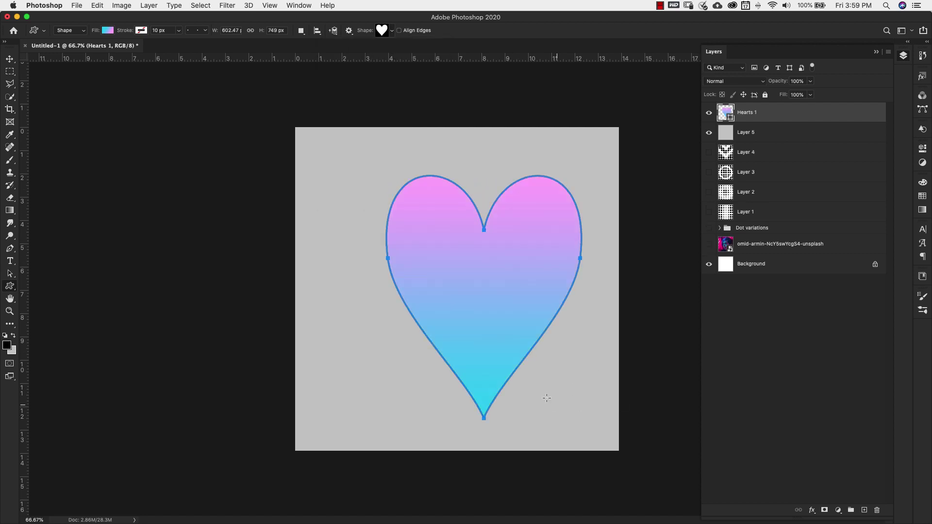
Stretch the heart's left side outward until the shape is roughly centered across the canvas
{"action": "key", "text": "ctrl+t"}
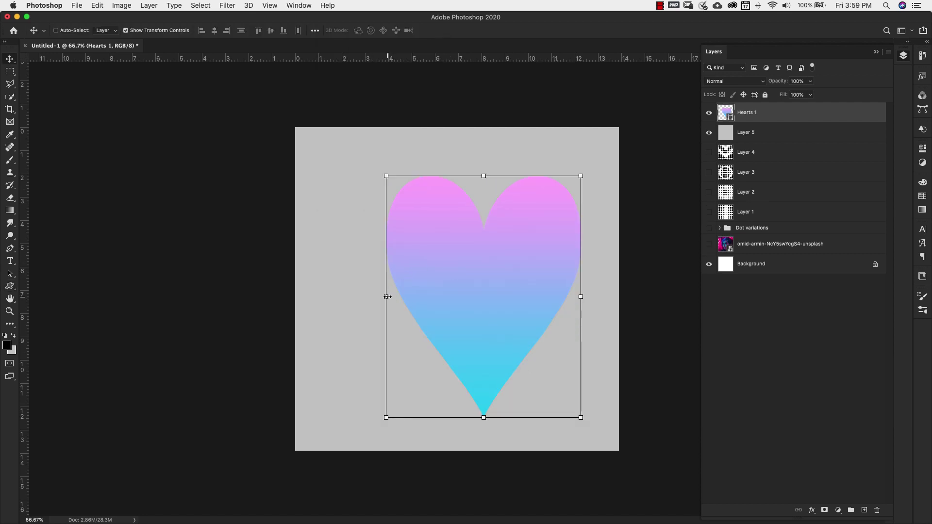
{"action": "left_click_drag", "start_coordinate": [387, 297], "coordinate": [326, 296]}
{"action": "key", "text": "Return"}
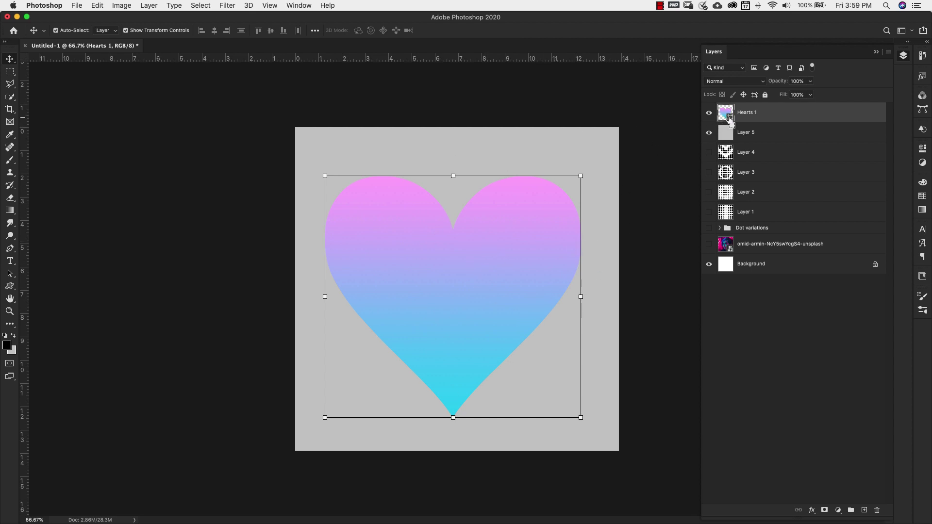
Load the heart shape's outline as a selection and feather it by 10 pixels
{"action": "left_click", "coordinate": [722, 115], "text": "ctrl"}
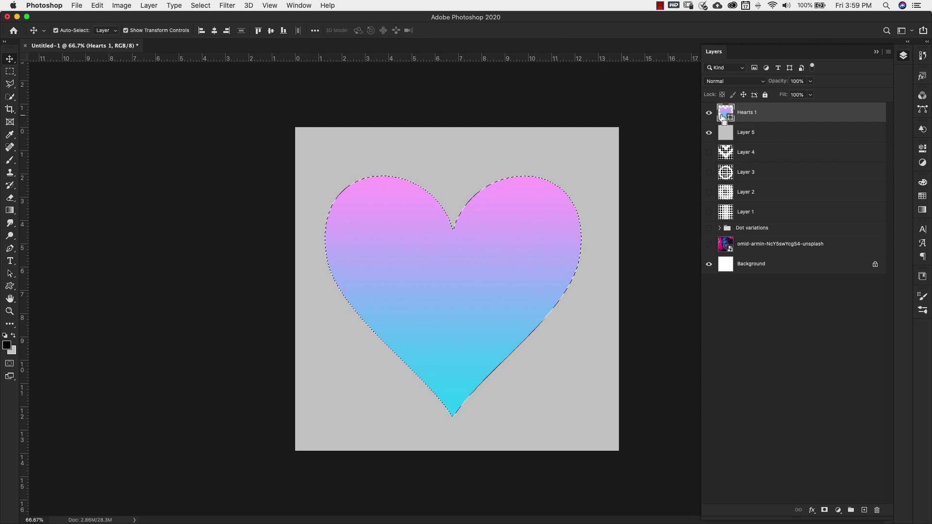
{"action": "left_click", "coordinate": [199, 6]}
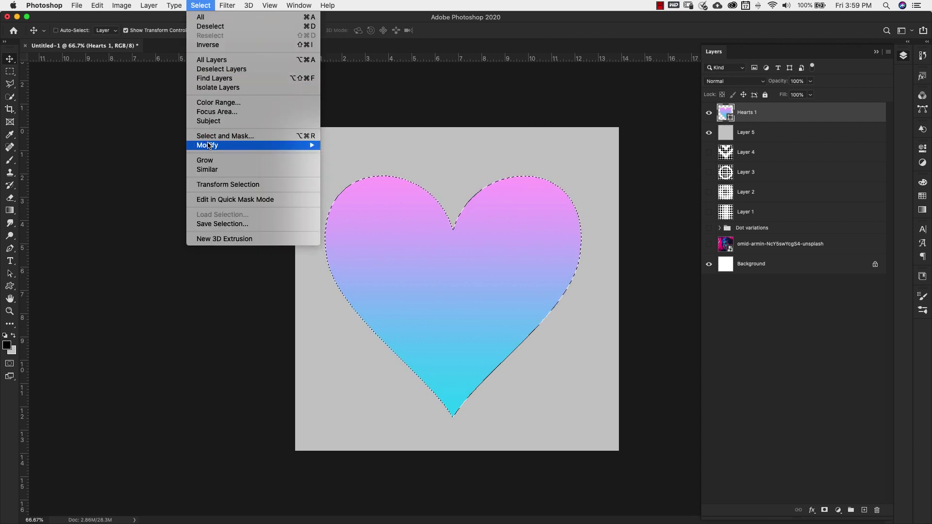
{"action": "mouse_move", "coordinate": [213, 145]}
{"action": "left_click", "coordinate": [349, 183]}
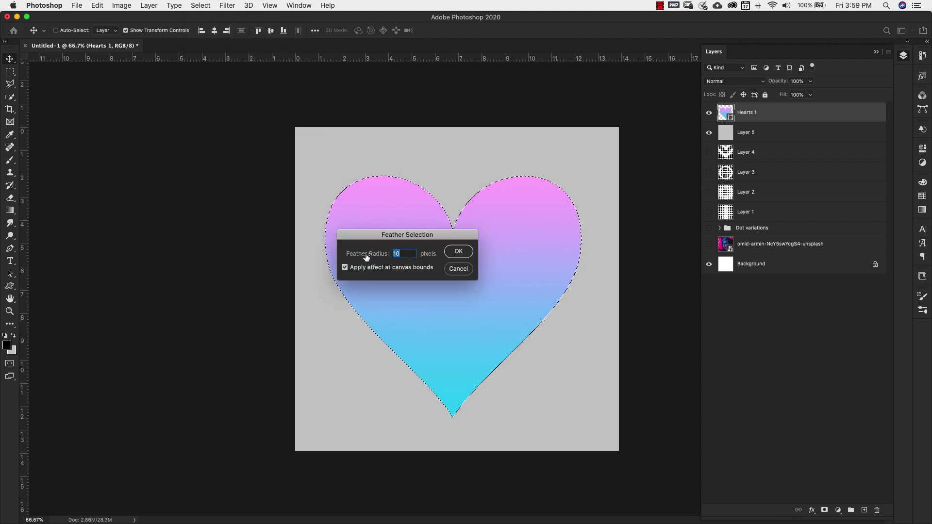
{"action": "left_click", "coordinate": [459, 251]}
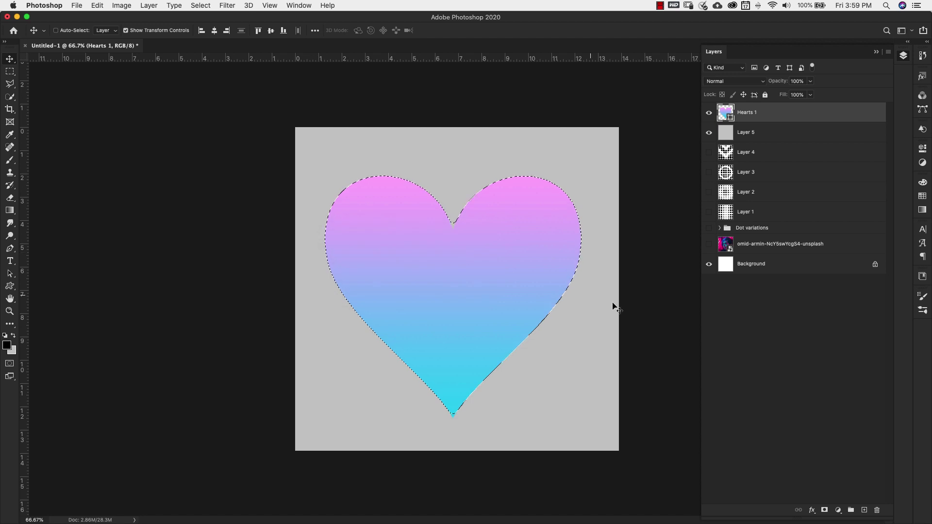
Fill the feathered heart selection with black on a new layer, deselect, and delete the Hearts 1 shape layer
{"action": "key", "text": "alt+shift+super+n"}
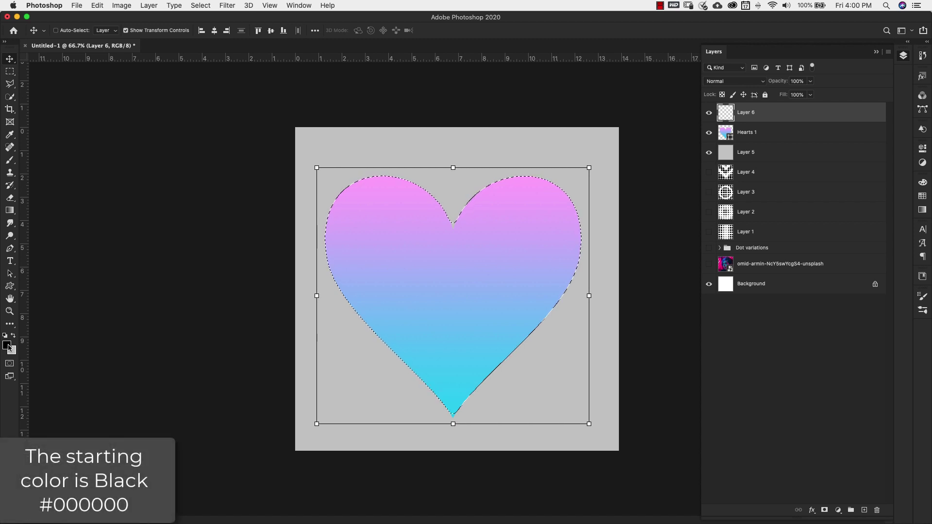
{"action": "key", "text": "alt+BackSpace"}
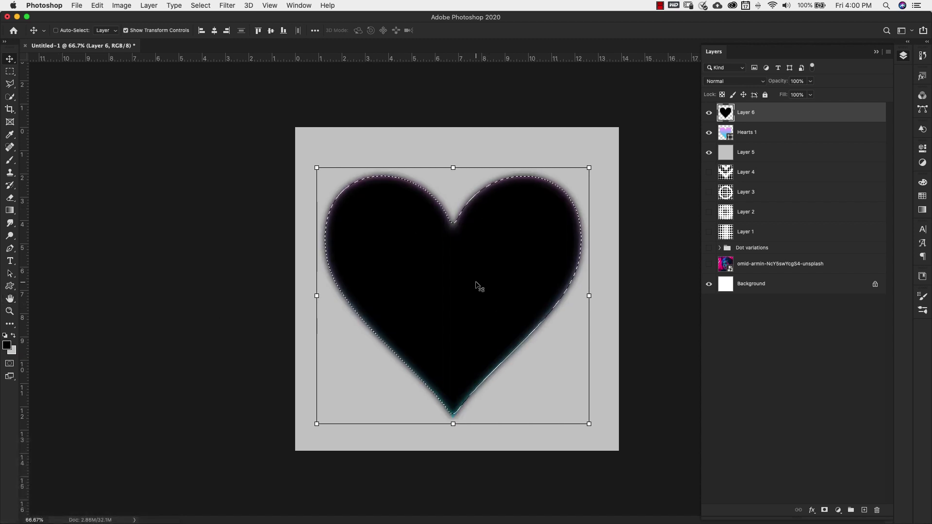
{"action": "left_click", "coordinate": [761, 136]}
{"action": "key", "text": "super+d"}
{"action": "key", "text": "Delete"}
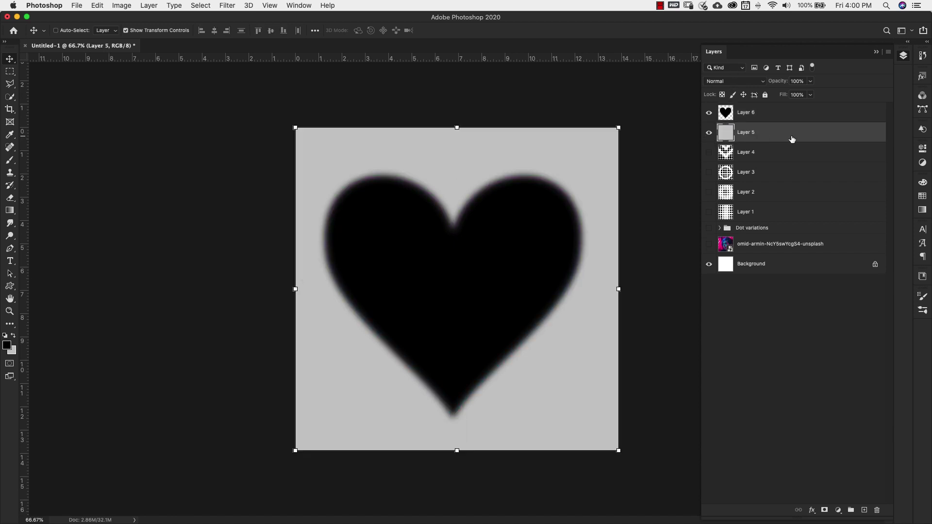
Refill the blurred heart on Layer 6 with a very dark gray foreground color through its own selection, and deselect
{"action": "left_click", "coordinate": [772, 118]}
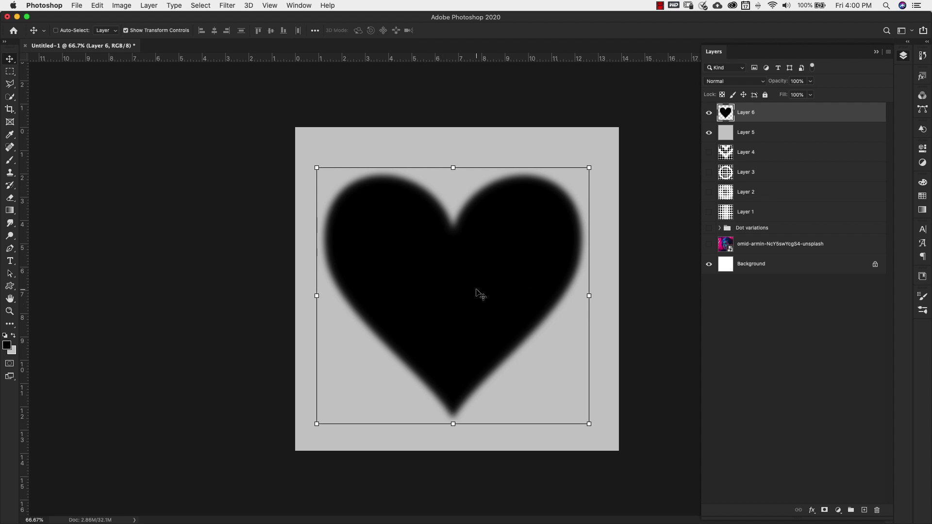
{"action": "left_click", "coordinate": [9, 347]}
{"action": "left_click", "coordinate": [660, 306]}
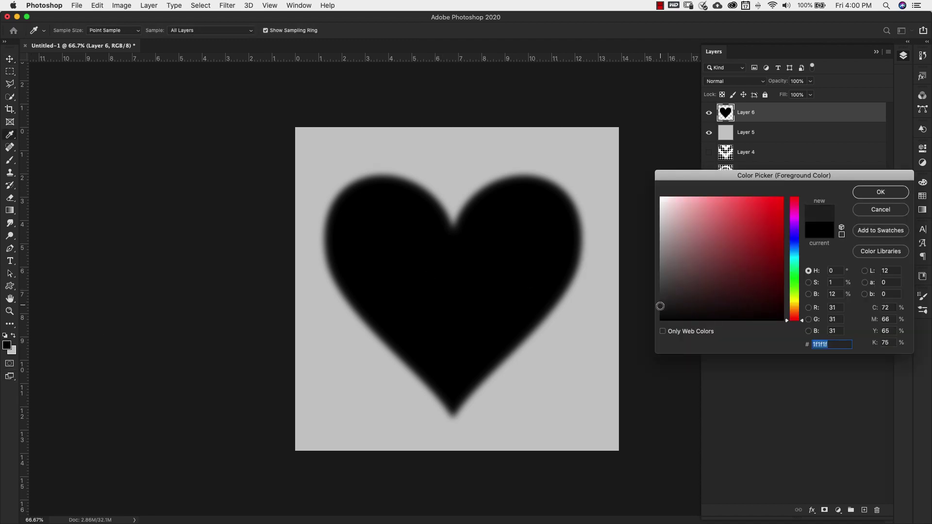
{"action": "left_click_drag", "start_coordinate": [661, 307], "coordinate": [651, 310]}
{"action": "left_click", "coordinate": [880, 193]}
{"action": "left_click", "coordinate": [726, 113], "text": "super"}
{"action": "key", "text": "alt+BackSpace"}
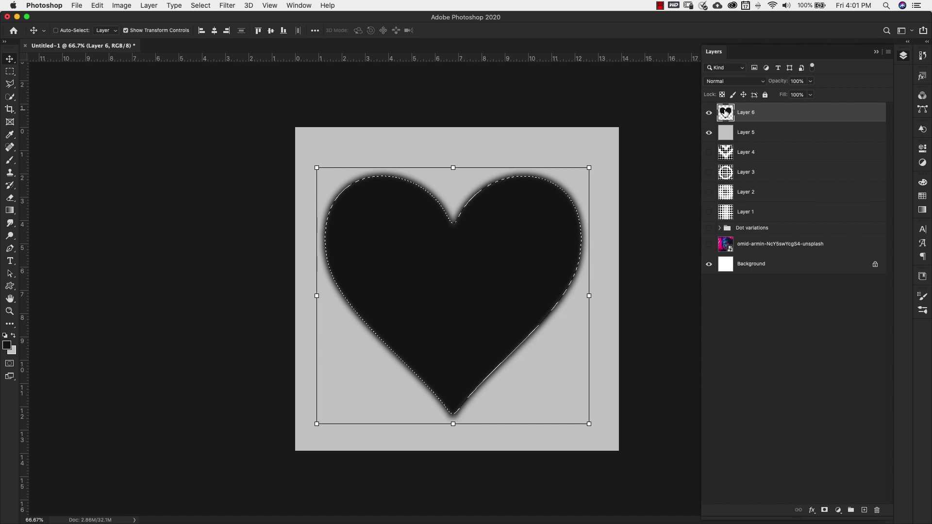
{"action": "left_click", "coordinate": [774, 132]}
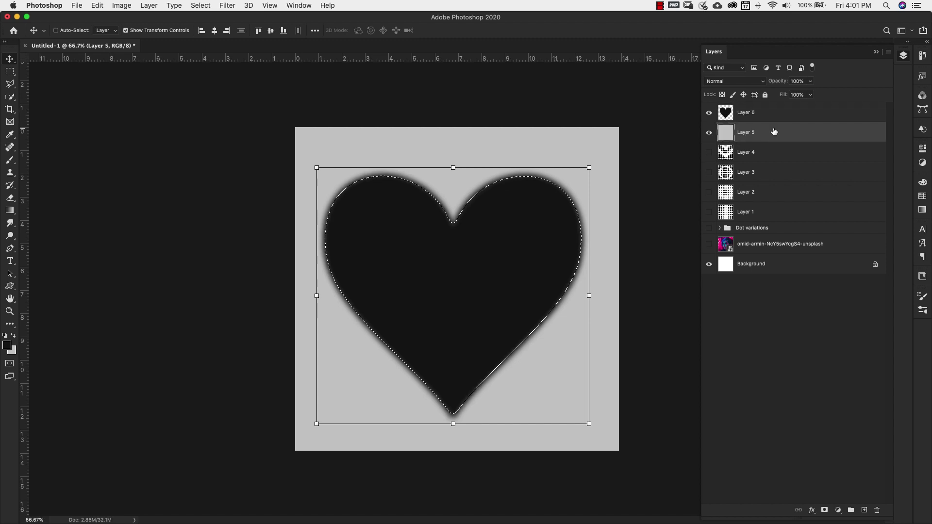
{"action": "key", "text": "super+d"}
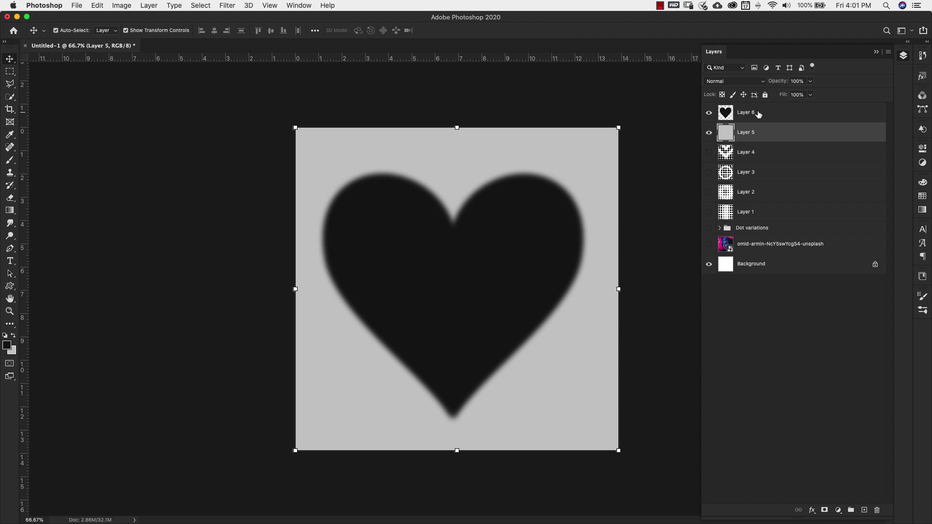
Merge the heart layer with the gray Layer 5 and reapply the Color Halftone filter to the merged layer
{"action": "left_click", "coordinate": [757, 115], "text": "shift"}
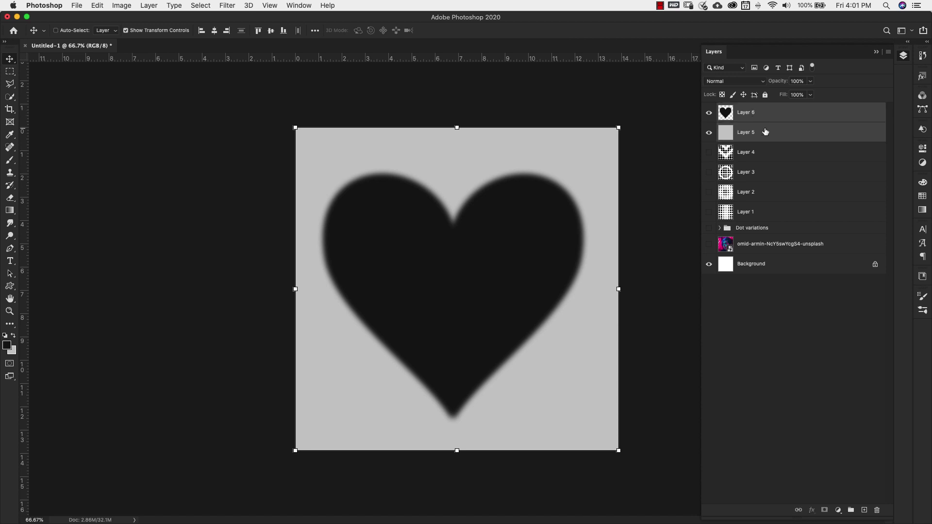
{"action": "key", "text": "super+e"}
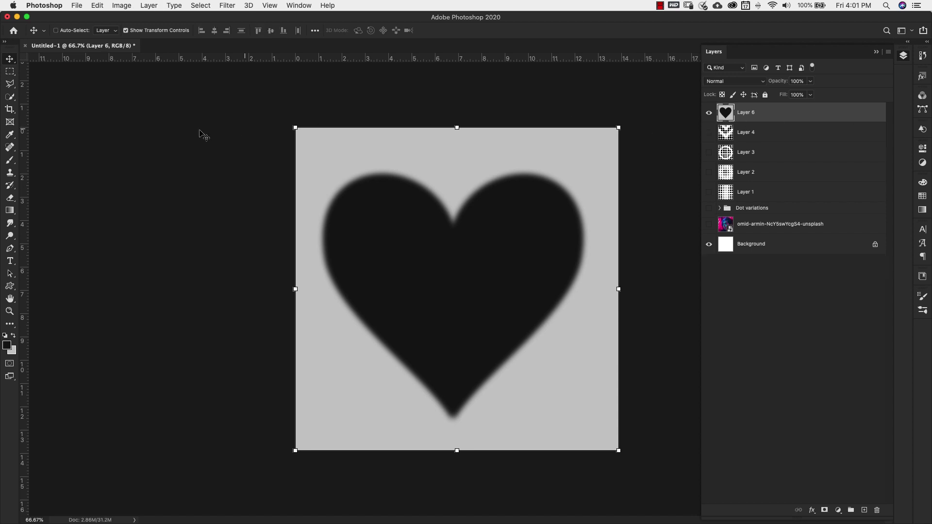
{"action": "left_click", "coordinate": [221, 6]}
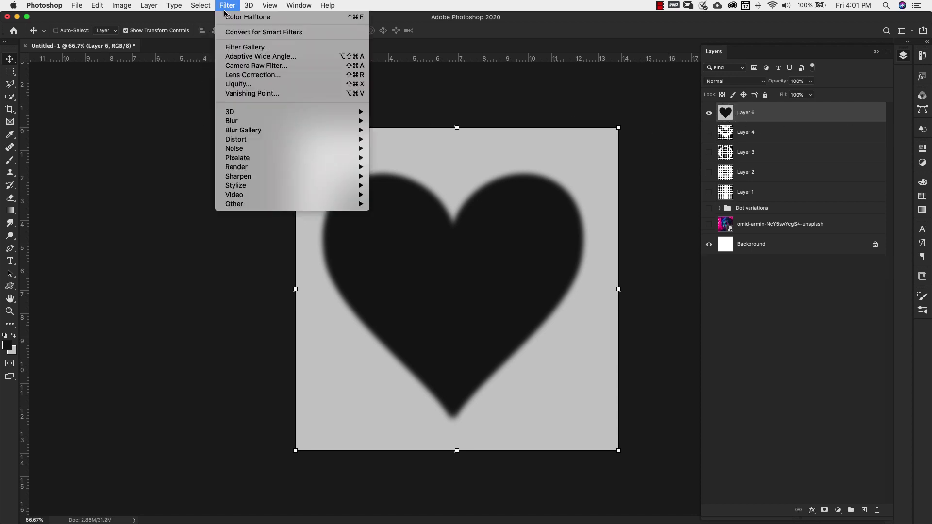
{"action": "left_click", "coordinate": [226, 19]}
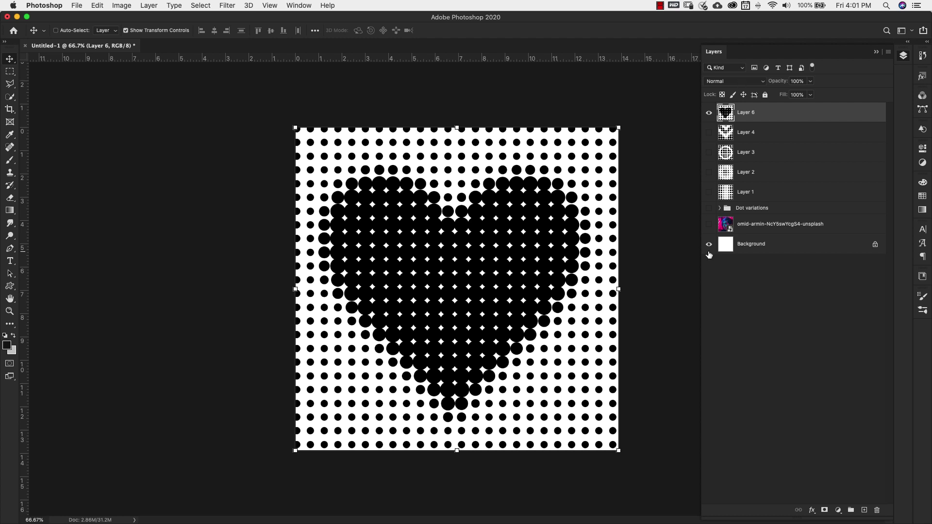
Show the portrait photo layer and set the heart halftone layer's blend mode to Difference
{"action": "left_click", "coordinate": [709, 224]}
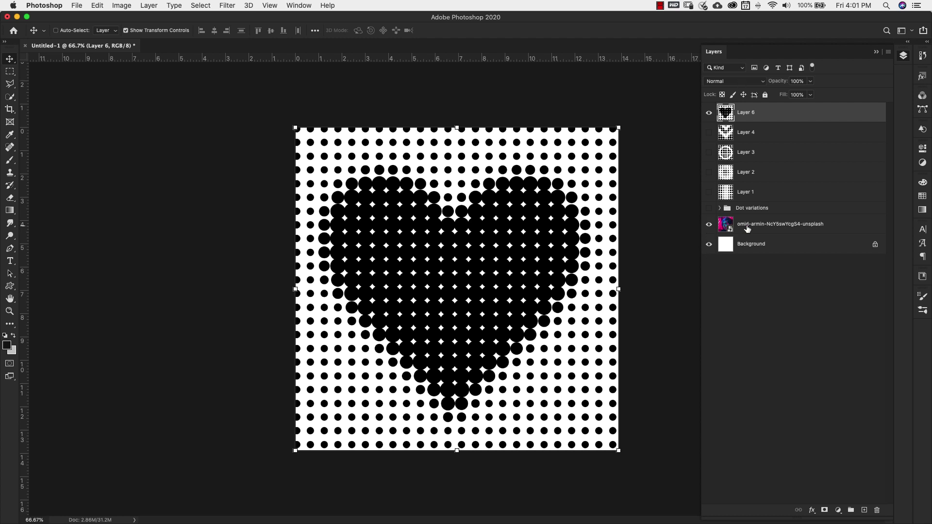
{"action": "left_click", "coordinate": [740, 84]}
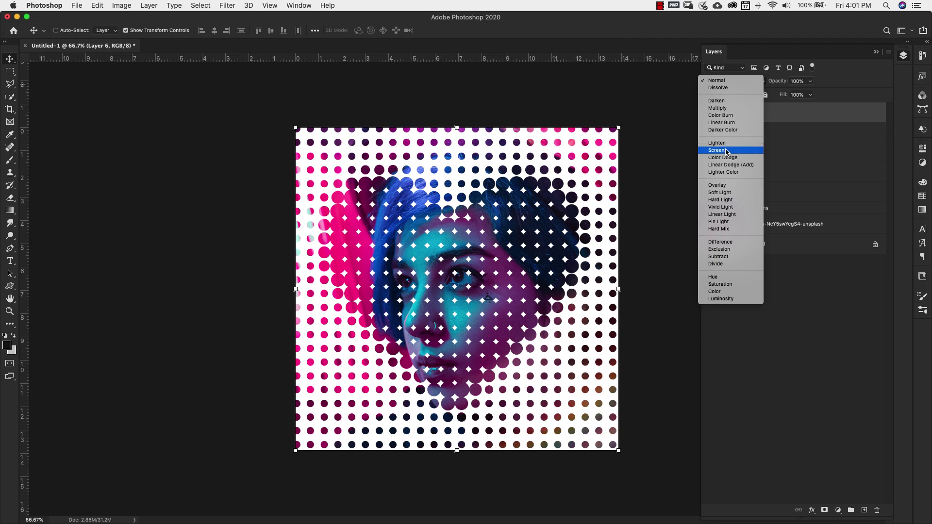
{"action": "left_click", "coordinate": [718, 242]}
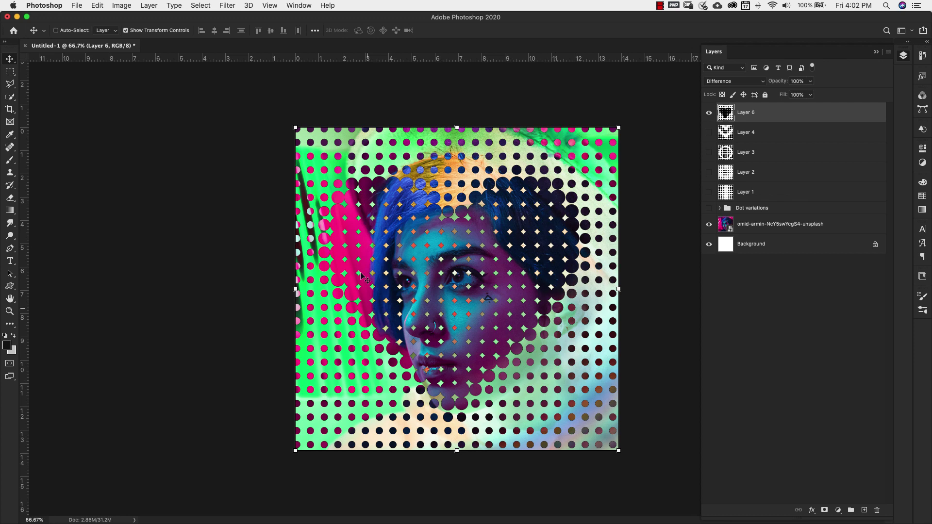
Hide the heart halftone and portrait photo layers, and add a new empty layer above them
{"action": "left_click", "coordinate": [709, 113]}
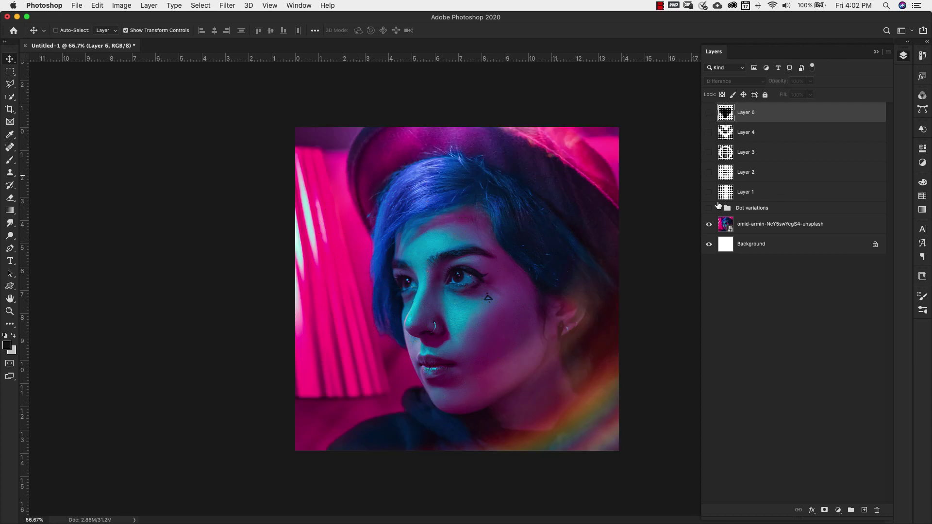
{"action": "left_click", "coordinate": [709, 225]}
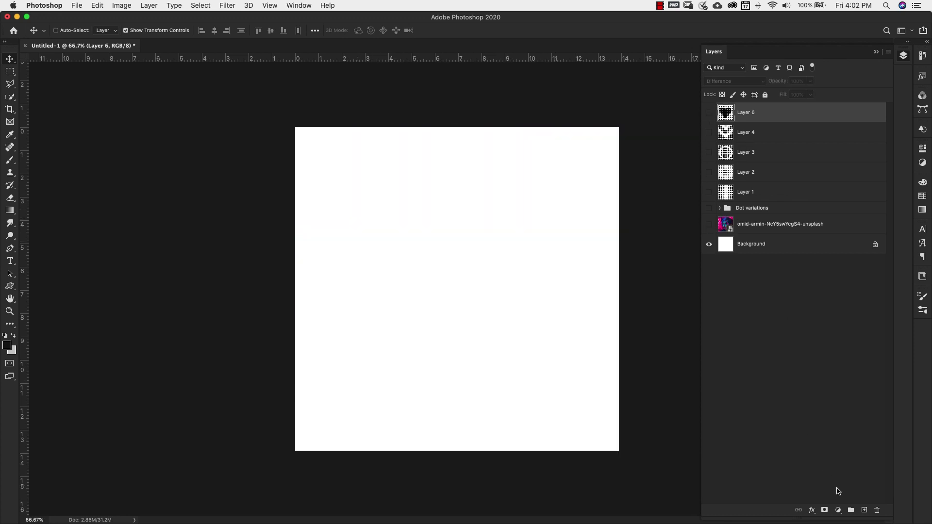
{"action": "left_click", "coordinate": [864, 510]}
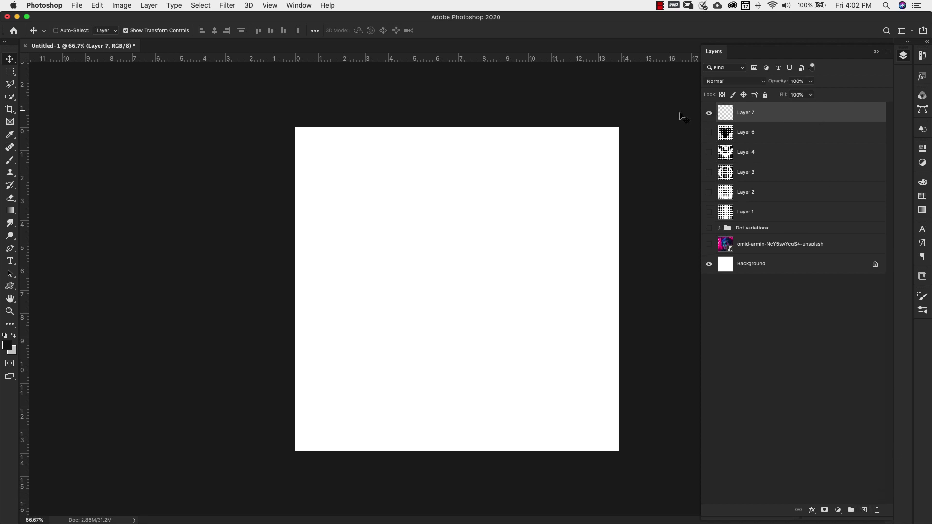
Fill the new layer with the light gray background color and stamp one dark Soft Round brush dab at 1000 px near the center
{"action": "left_click", "coordinate": [10, 161]}
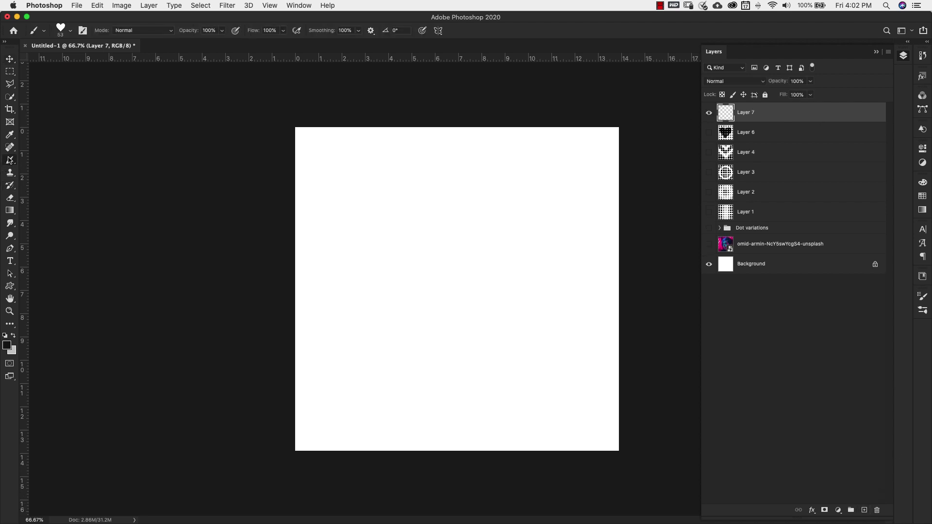
{"action": "left_click", "coordinate": [922, 311]}
{"action": "left_click", "coordinate": [733, 307]}
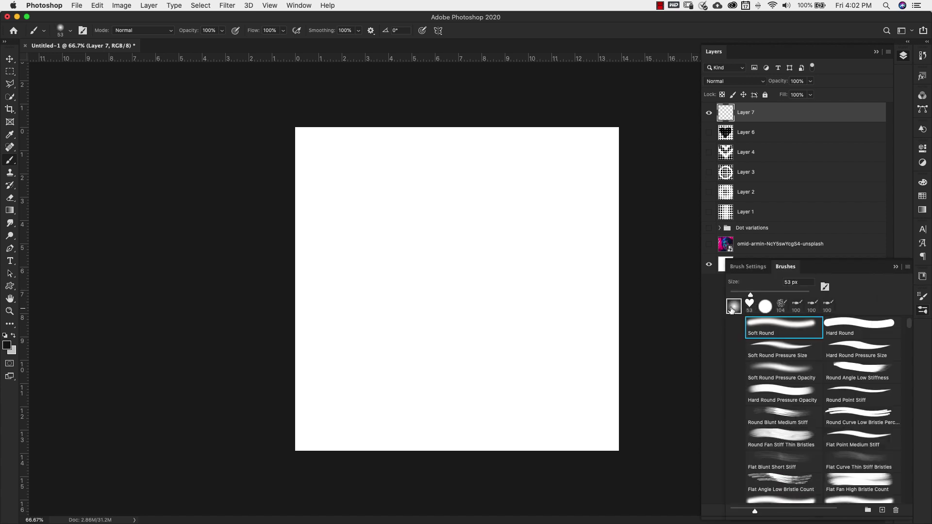
{"action": "left_click", "coordinate": [896, 267]}
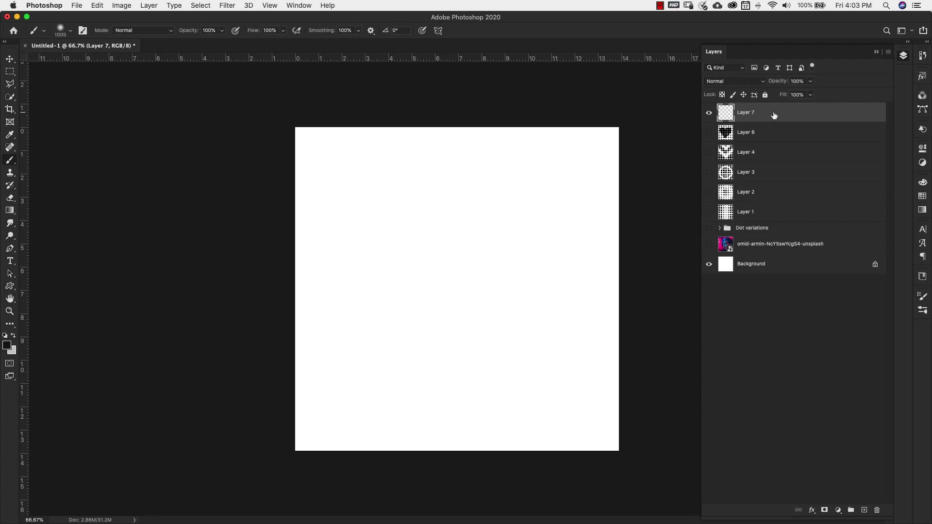
{"action": "key", "text": "super+BackSpace"}
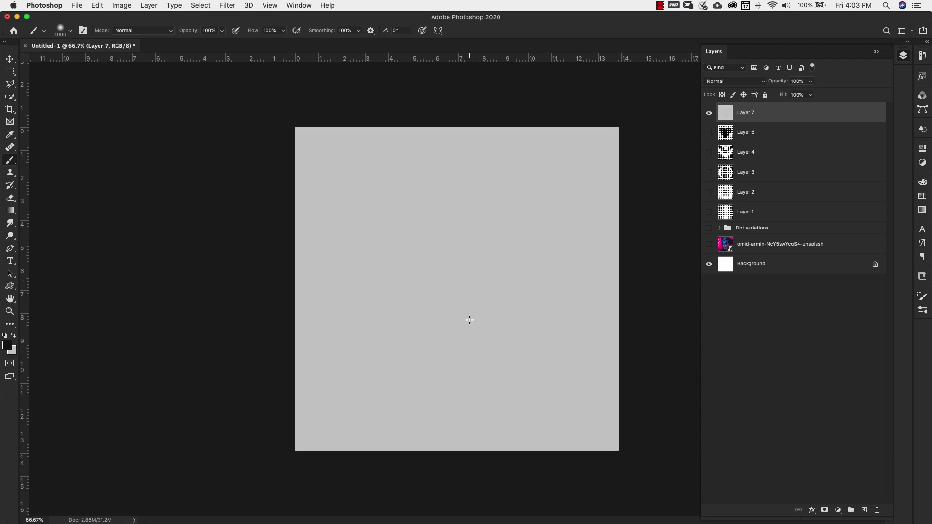
{"action": "left_click", "coordinate": [465, 292]}
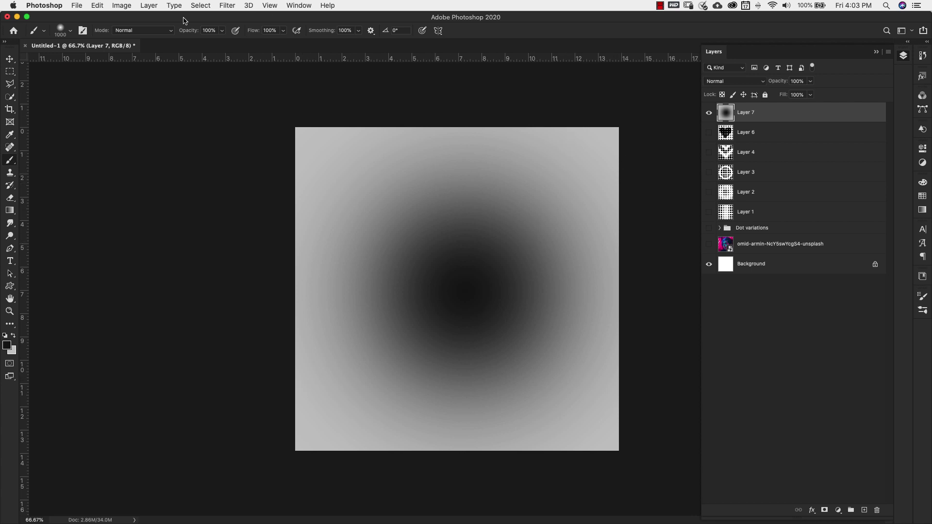
Reapply Color Halftone to the brushed gray layer and show the portrait photo layer beneath it
{"action": "left_click", "coordinate": [227, 6]}
{"action": "left_click", "coordinate": [231, 18]}
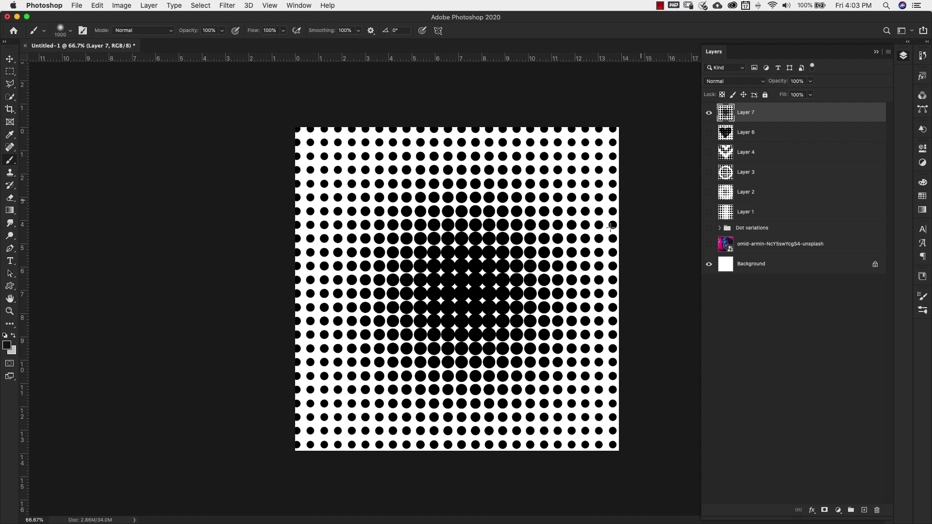
{"action": "left_click", "coordinate": [709, 244]}
{"action": "left_click", "coordinate": [754, 82]}
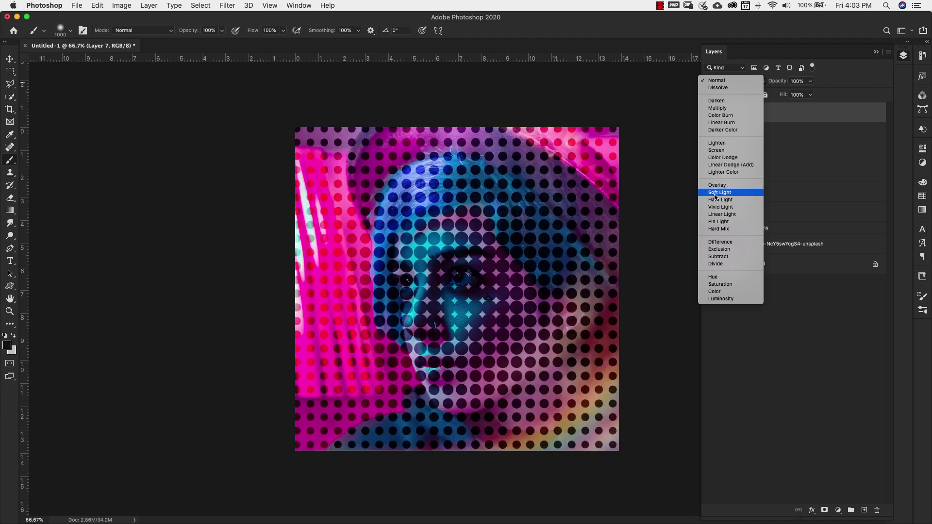
{"action": "left_click", "coordinate": [785, 237]}
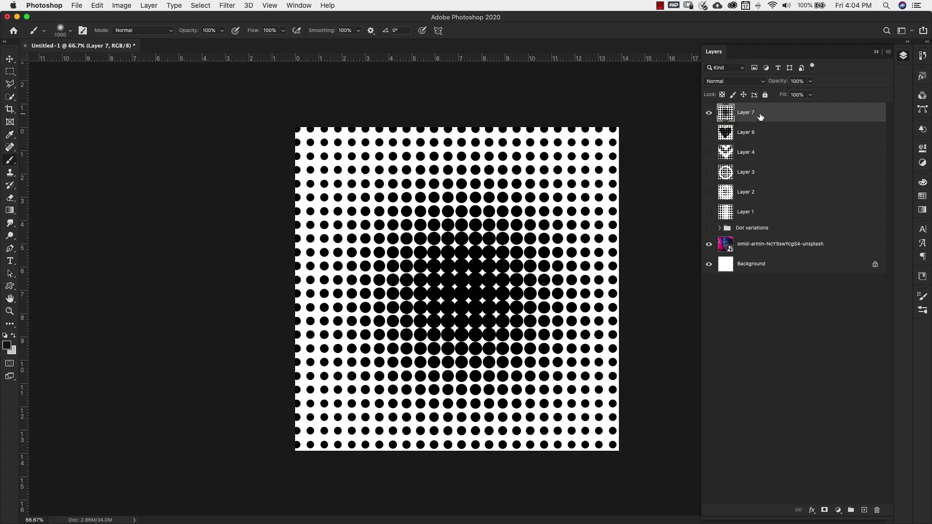
Select the black dots on Layer 7 with Color Range, using Shadows with fuzziness 0% and range 0
{"action": "left_click", "coordinate": [200, 5]}
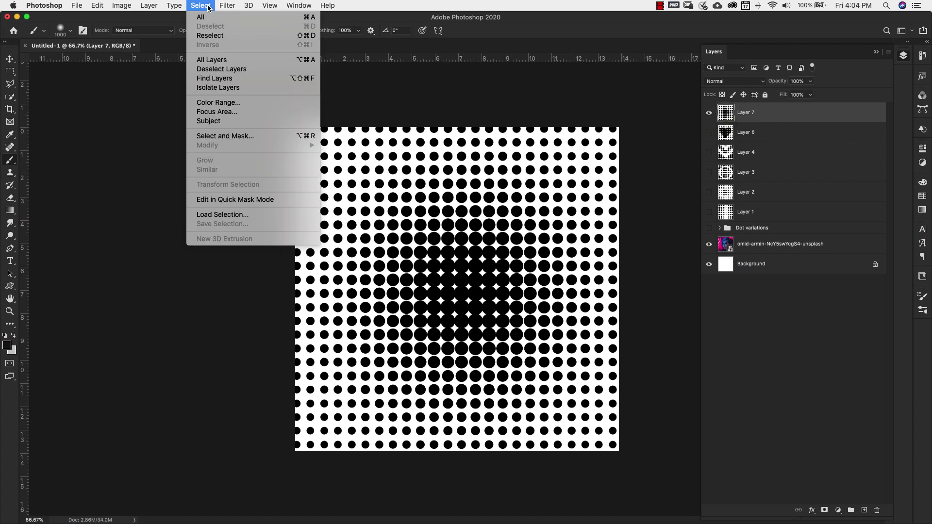
{"action": "left_click", "coordinate": [220, 103]}
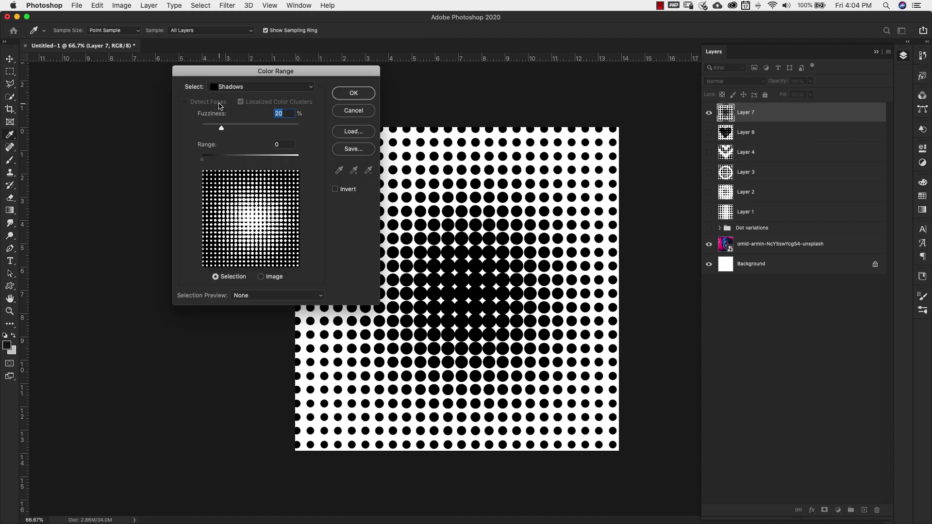
{"action": "left_click", "coordinate": [274, 88]}
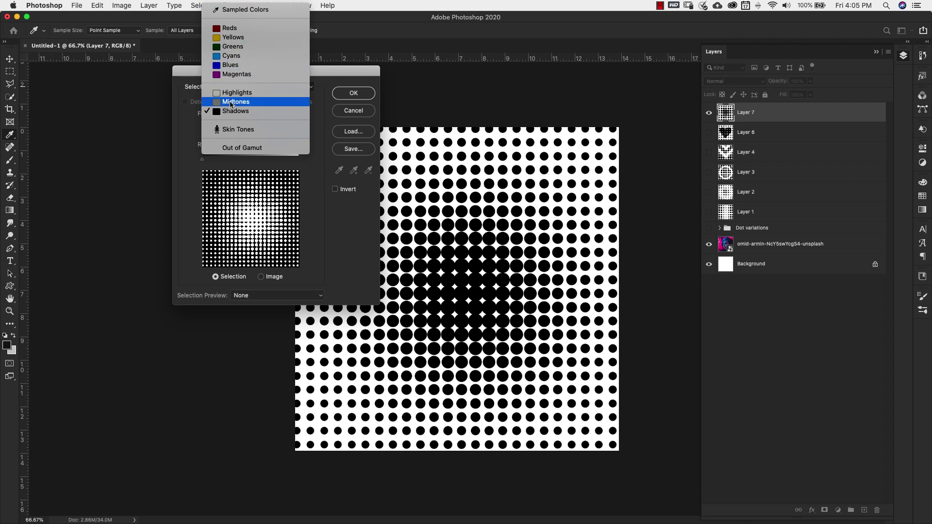
{"action": "left_click", "coordinate": [243, 114]}
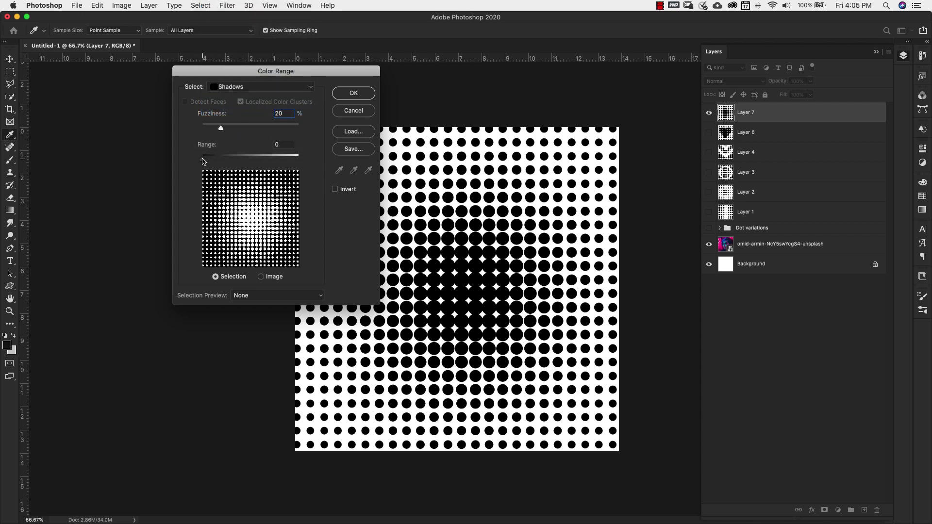
{"action": "left_click_drag", "start_coordinate": [203, 159], "coordinate": [195, 160]}
{"action": "left_click_drag", "start_coordinate": [222, 130], "coordinate": [194, 129]}
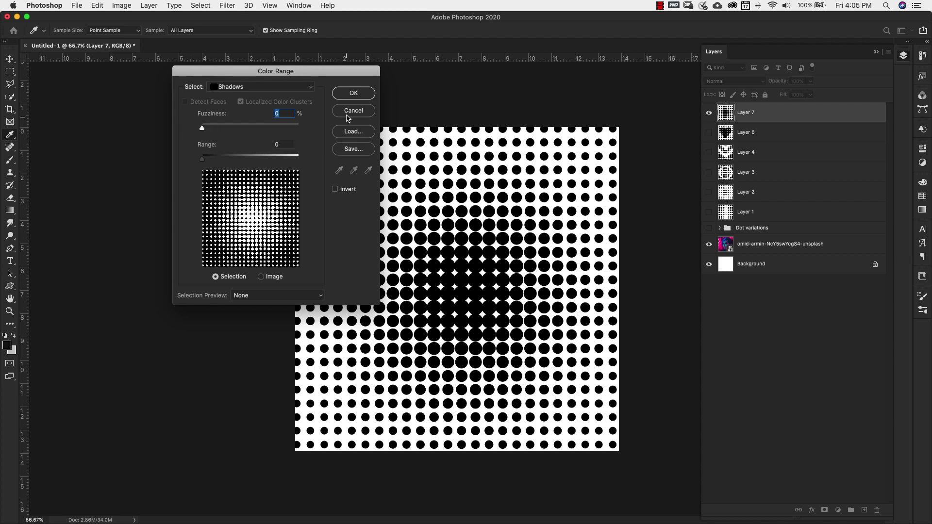
{"action": "left_click", "coordinate": [352, 96]}
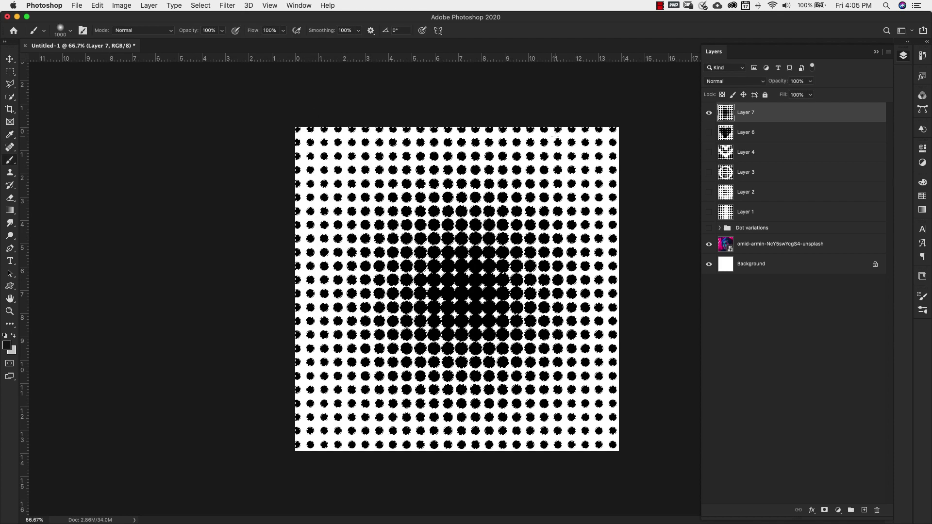
Delete the selected black dots from Layer 7 and deselect, leaving the photo showing through the holes
{"action": "key", "text": "b"}
{"action": "key", "text": "Delete"}
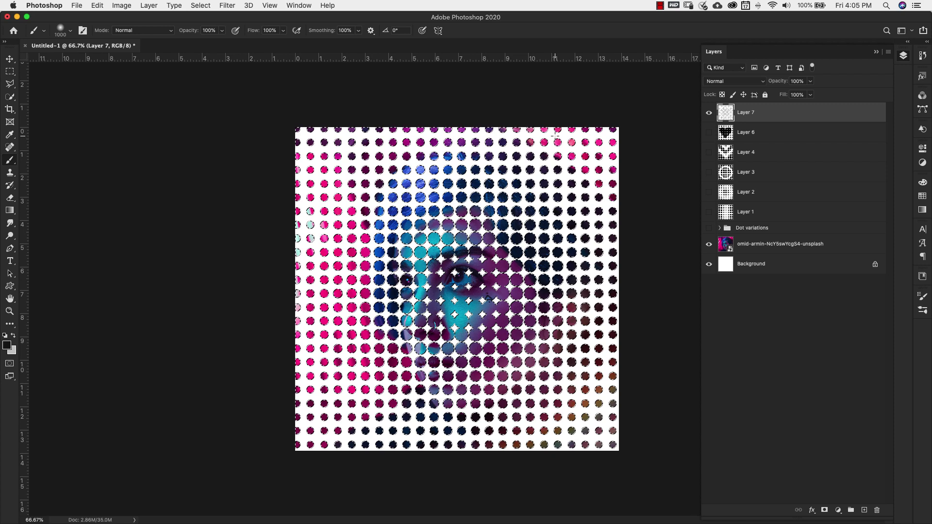
{"action": "key", "text": "ctrl+d"}
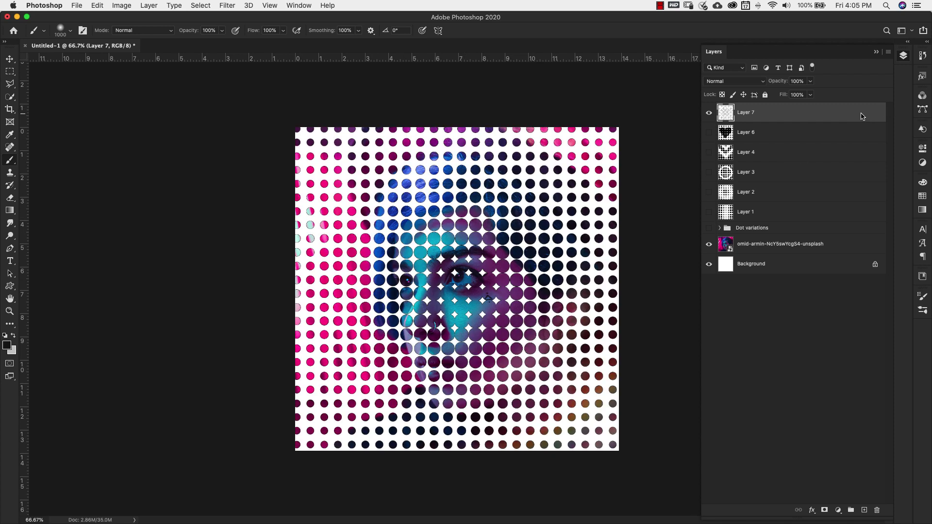
Try a gold Pattern Overlay at 50% scale and 180° angle on Layer 7
{"action": "key", "text": "space"}
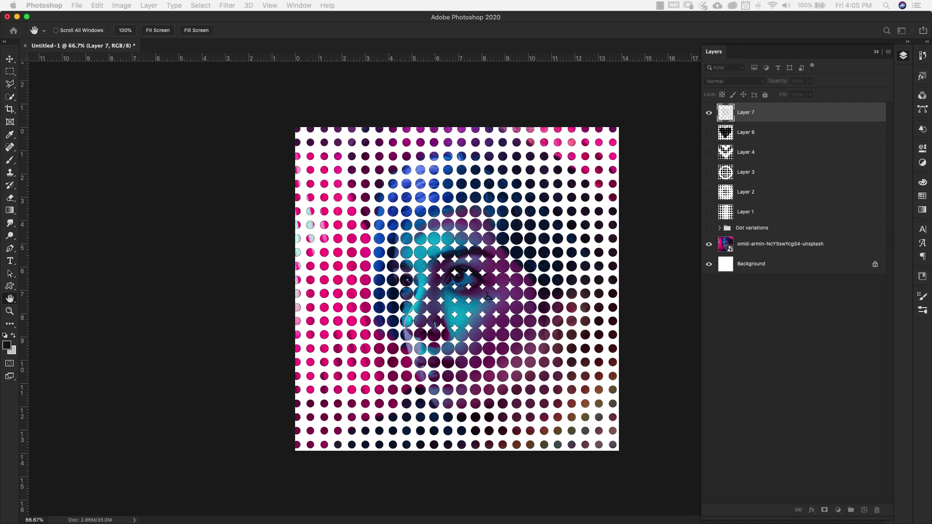
{"action": "left_click_drag", "start_coordinate": [321, 245], "coordinate": [132, 125]}
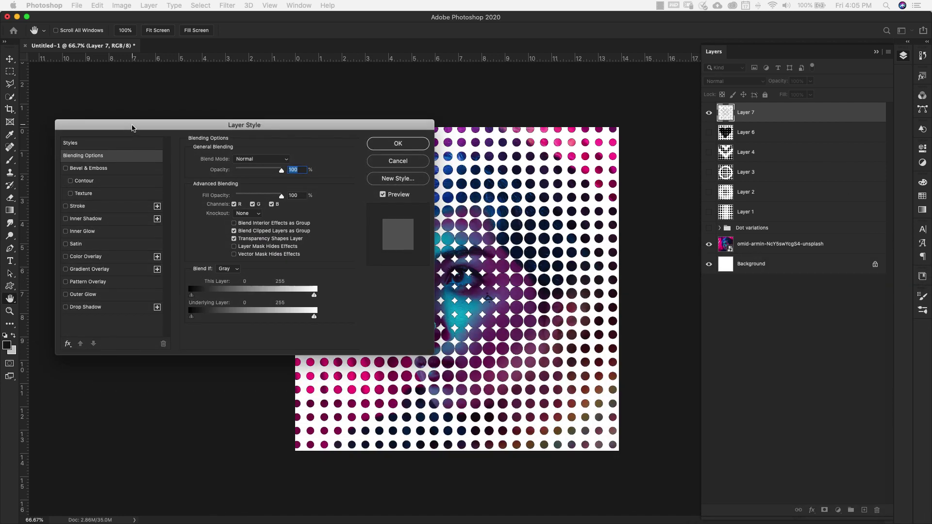
{"action": "left_click", "coordinate": [99, 283]}
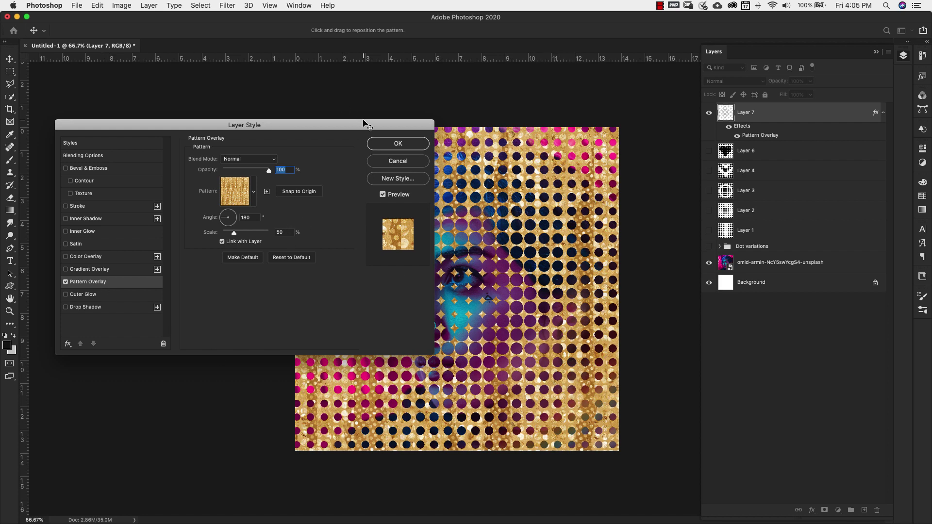
{"action": "left_click_drag", "start_coordinate": [364, 121], "coordinate": [257, 46]}
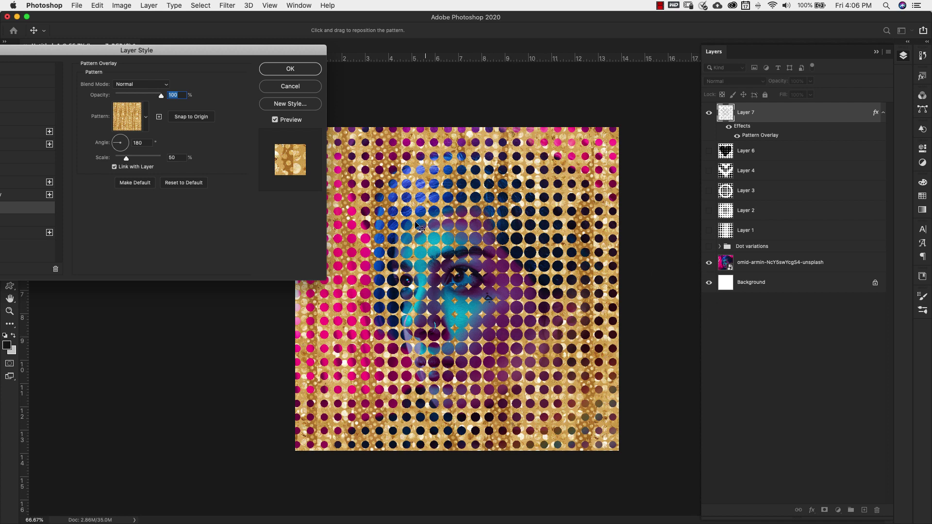
{"action": "left_click_drag", "start_coordinate": [223, 53], "coordinate": [706, 304]}
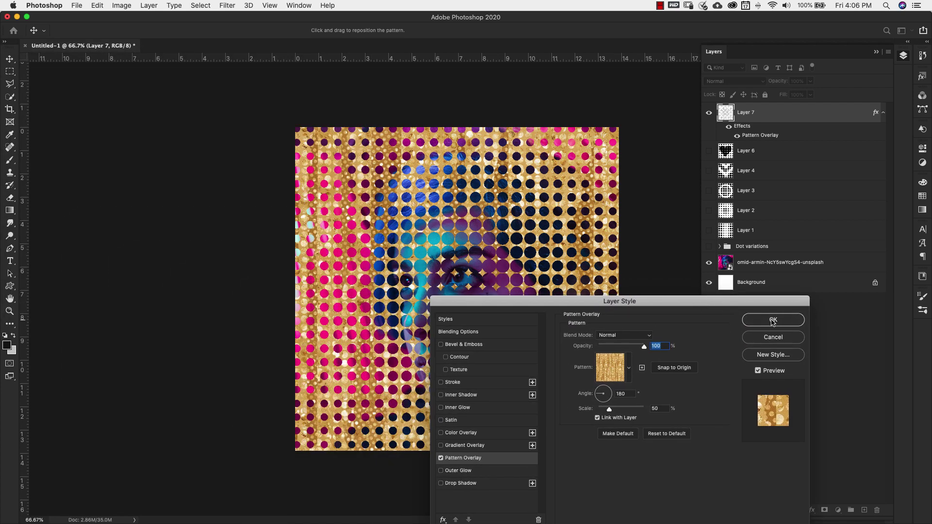
{"action": "left_click", "coordinate": [773, 342]}
Hide Layer 7 and make a full-height rectangular selection over the right third of the photo
{"action": "left_click", "coordinate": [709, 113]}
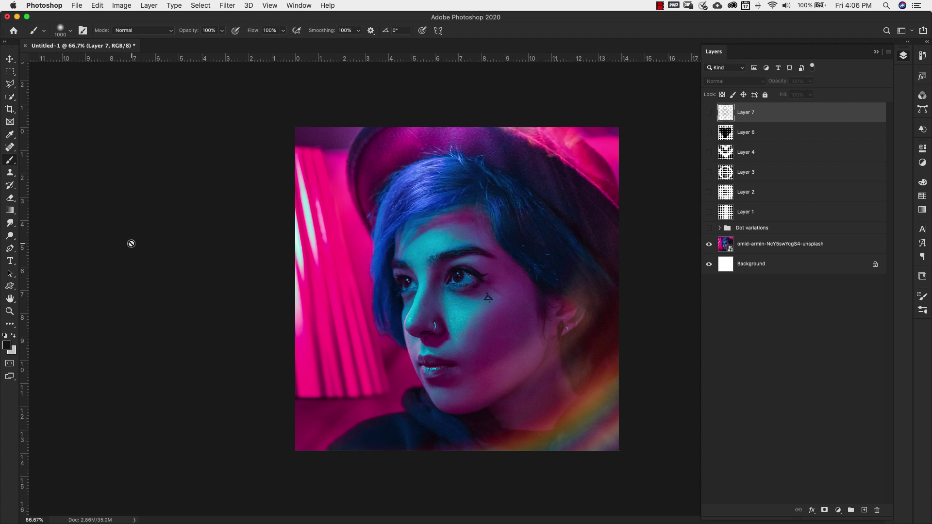
{"action": "left_click", "coordinate": [9, 73]}
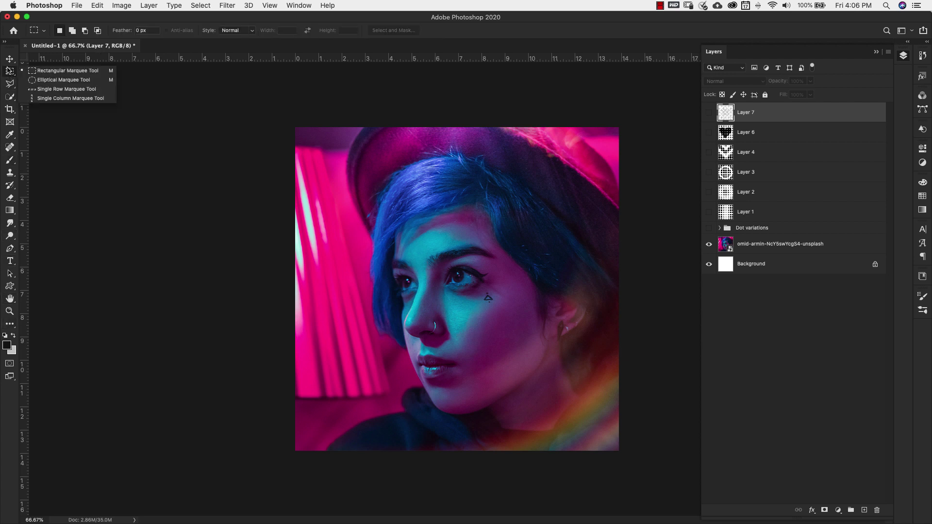
{"action": "left_click", "coordinate": [44, 71]}
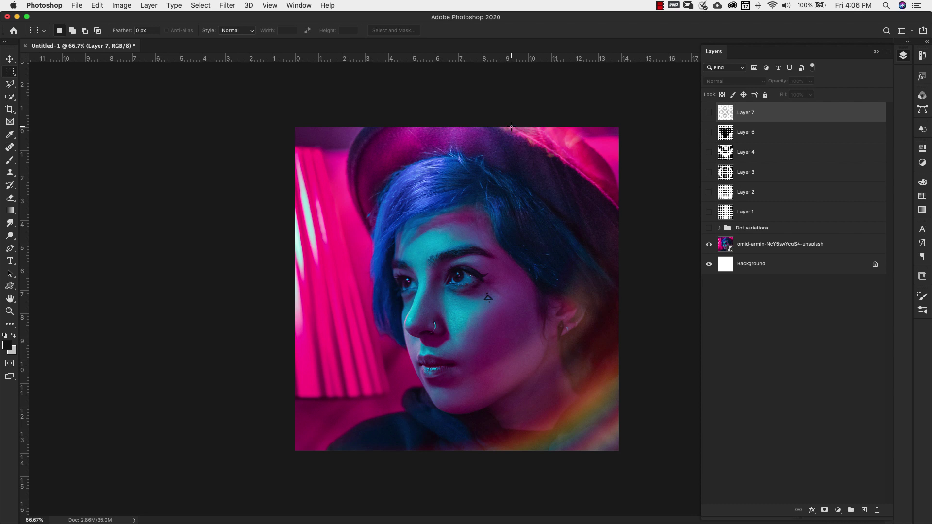
{"action": "left_click_drag", "start_coordinate": [511, 128], "coordinate": [618, 451]}
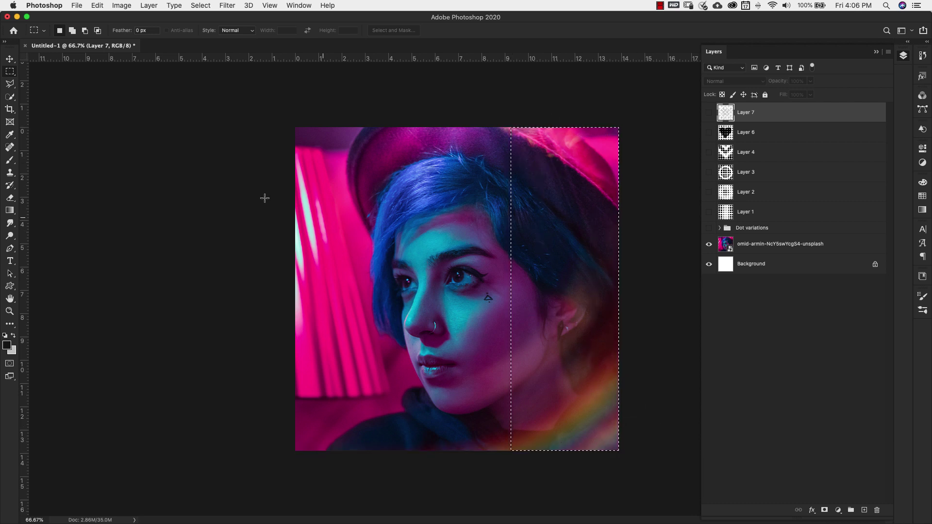
Add a new layer and fill the selected strip with a horizontal linear gradient of repeating black and white bands
{"action": "left_click", "coordinate": [11, 212]}
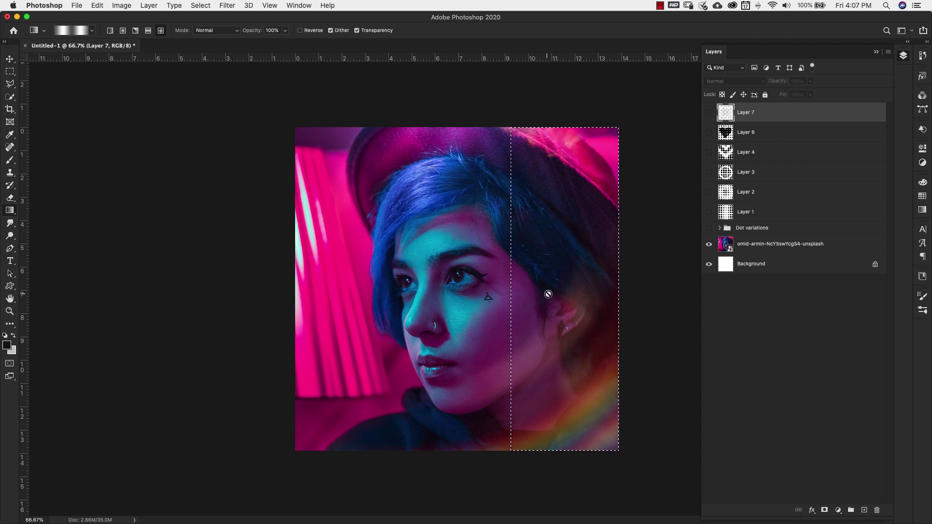
{"action": "left_click", "coordinate": [865, 510]}
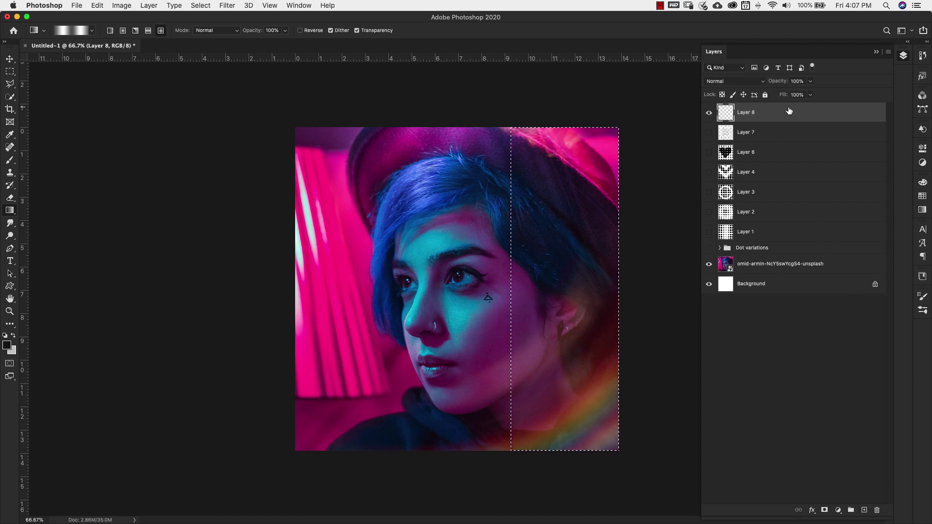
{"action": "left_click", "coordinate": [110, 30]}
{"action": "left_click_drag", "start_coordinate": [614, 287], "coordinate": [615, 288]}
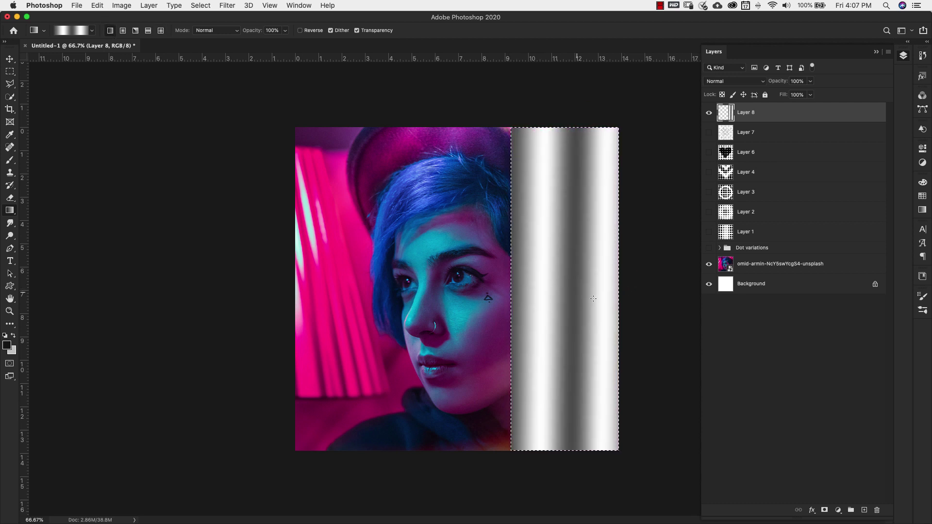
Try the previous Color Halftone settings on the gradient strip and undo them
{"action": "left_click", "coordinate": [229, 6]}
{"action": "left_click", "coordinate": [230, 17]}
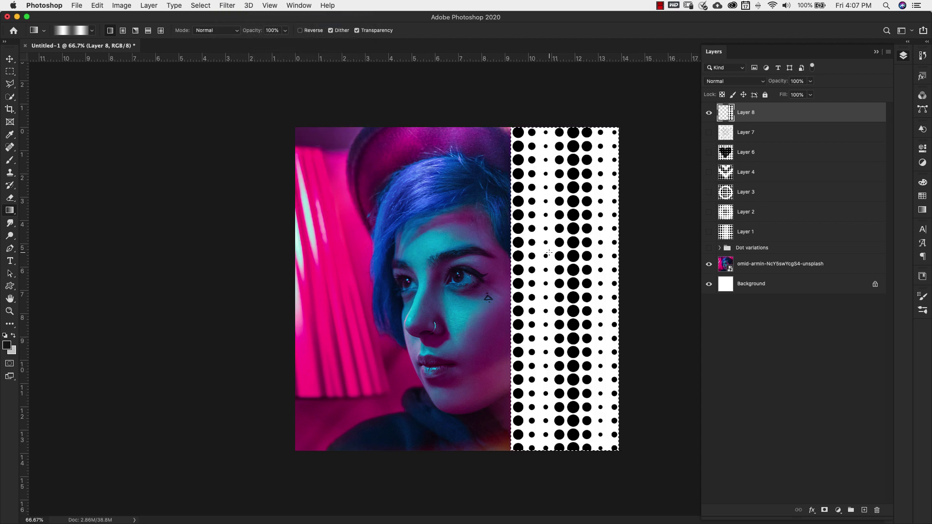
{"action": "key", "text": "super+z"}
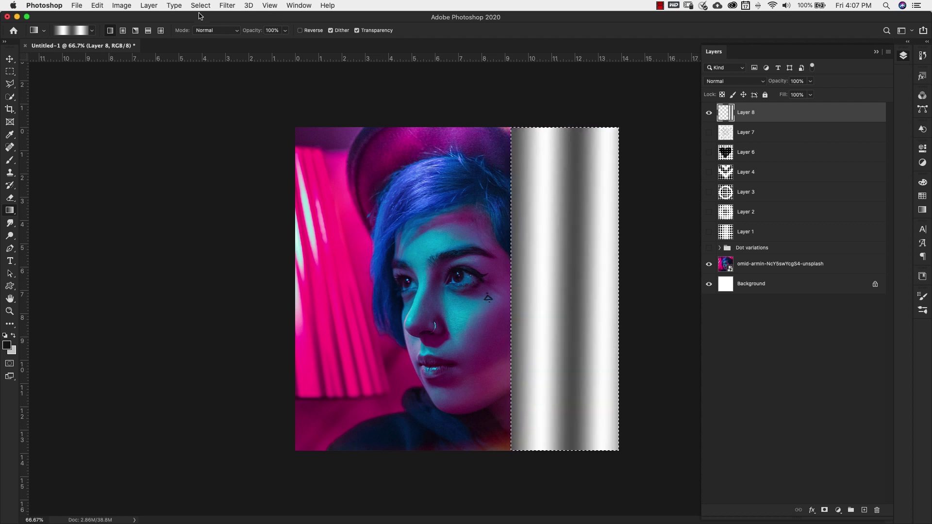
Apply Color Halftone to the gradient strip with a maximum radius of 15 pixels and all screen angles at 0
{"action": "left_click", "coordinate": [226, 6]}
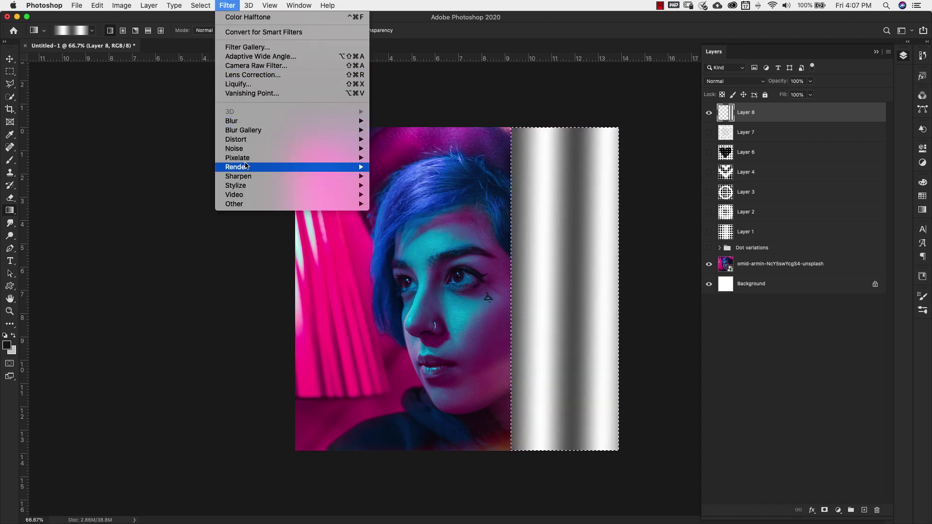
{"action": "mouse_move", "coordinate": [245, 158]}
{"action": "left_click", "coordinate": [394, 161]}
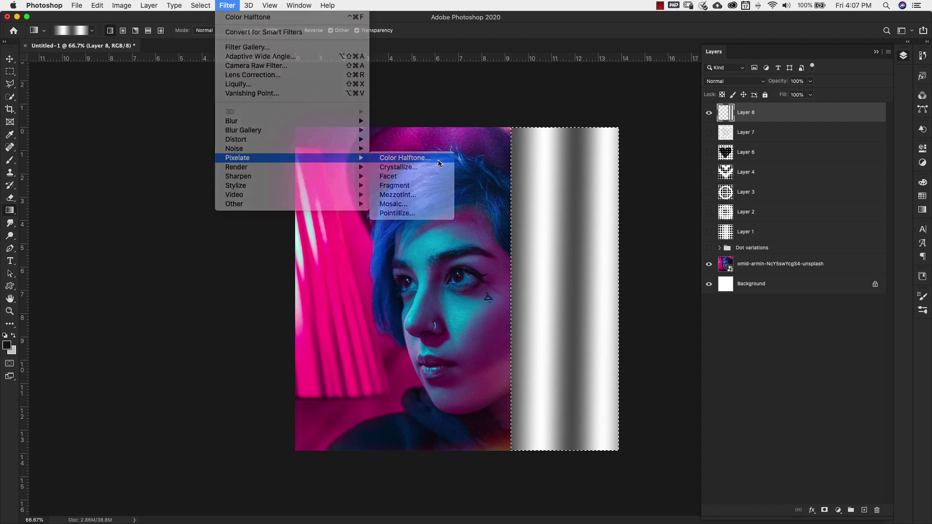
{"action": "type", "text": "15"}
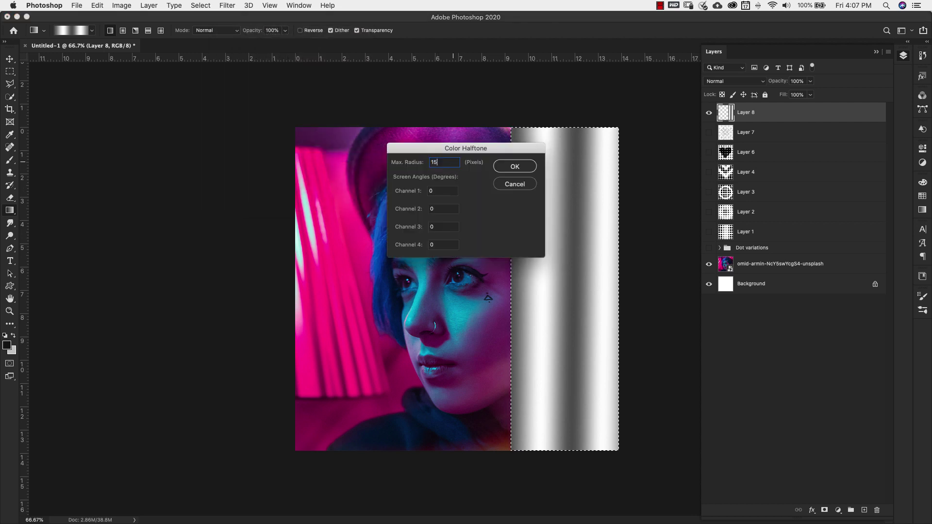
{"action": "left_click", "coordinate": [524, 165]}
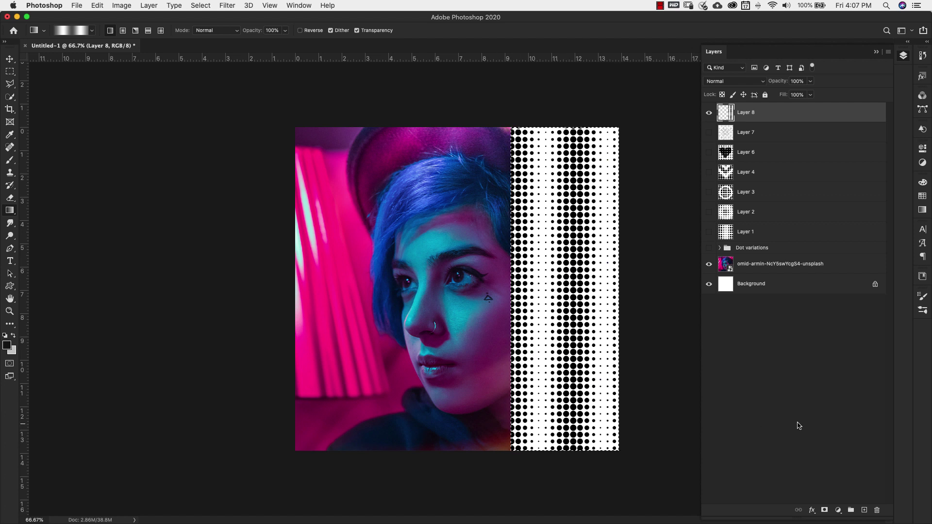
Set Layer 8's blend mode to Soft Light so the dots merge with the photo
{"action": "left_click", "coordinate": [735, 81]}
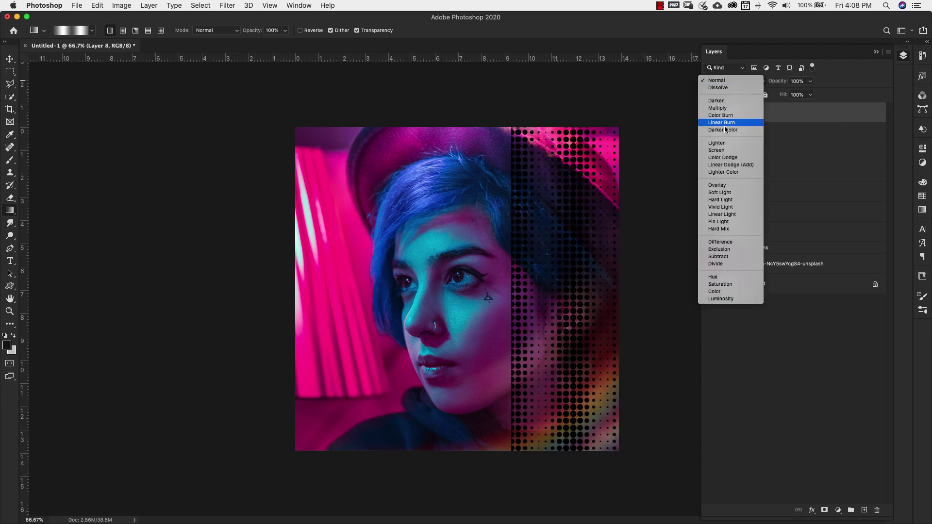
{"action": "left_click", "coordinate": [717, 194]}
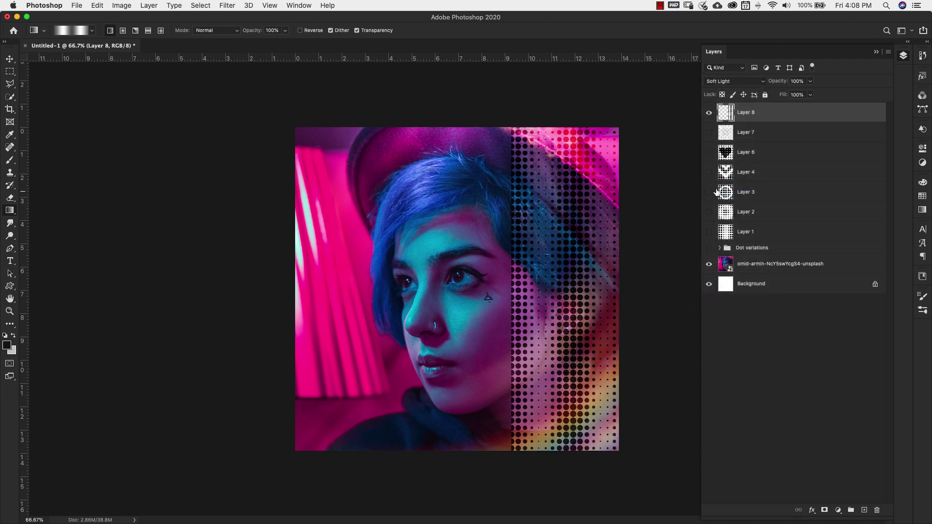
{"action": "left_click", "coordinate": [794, 355]}
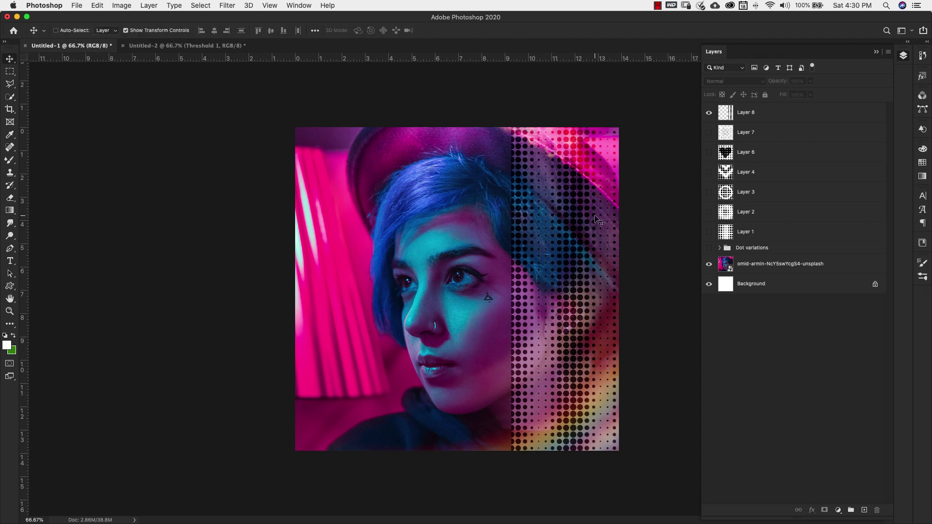
Add a Color Overlay style to Layer 8, keeping the photo strip in view
{"action": "left_click", "coordinate": [799, 115]}
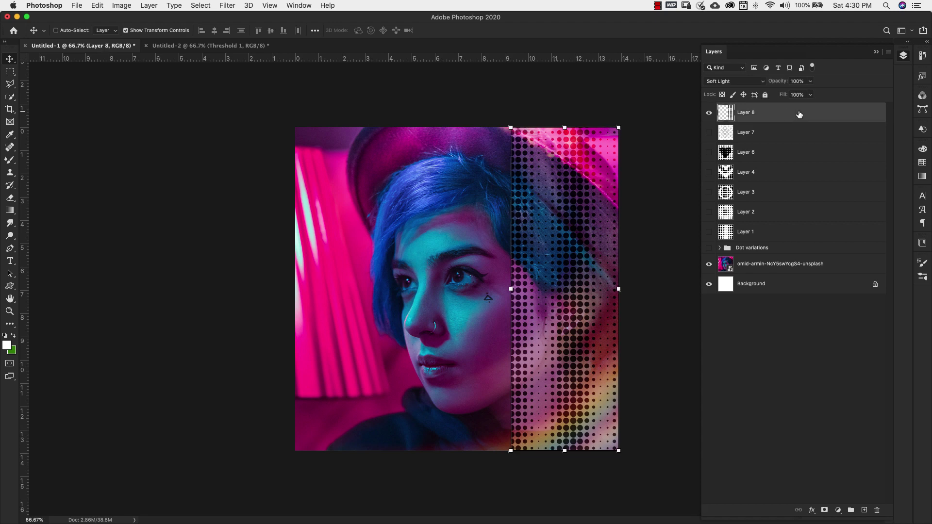
{"action": "double_click", "coordinate": [834, 114]}
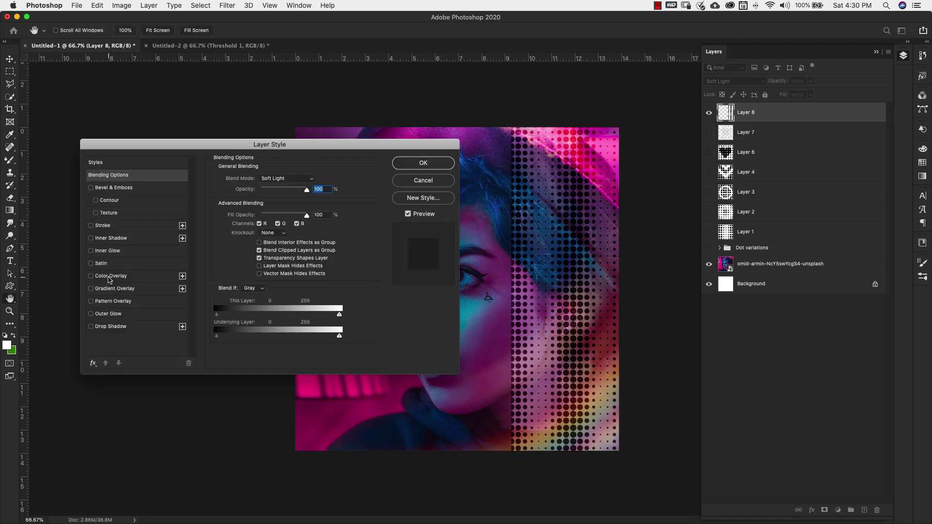
{"action": "left_click", "coordinate": [111, 276]}
{"action": "left_click_drag", "start_coordinate": [197, 145], "coordinate": [116, 76]}
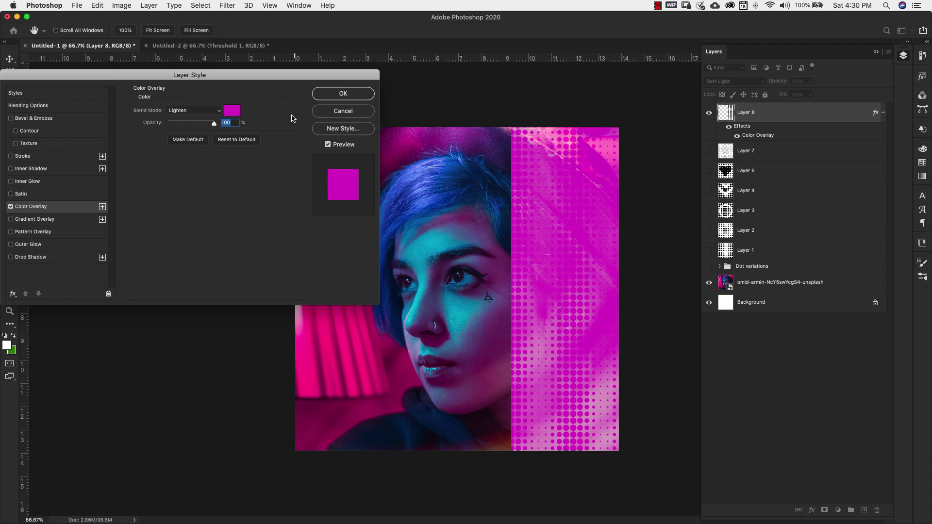
Change the Color Overlay color to a dark purple with a hue of 280°
{"action": "left_click", "coordinate": [233, 111]}
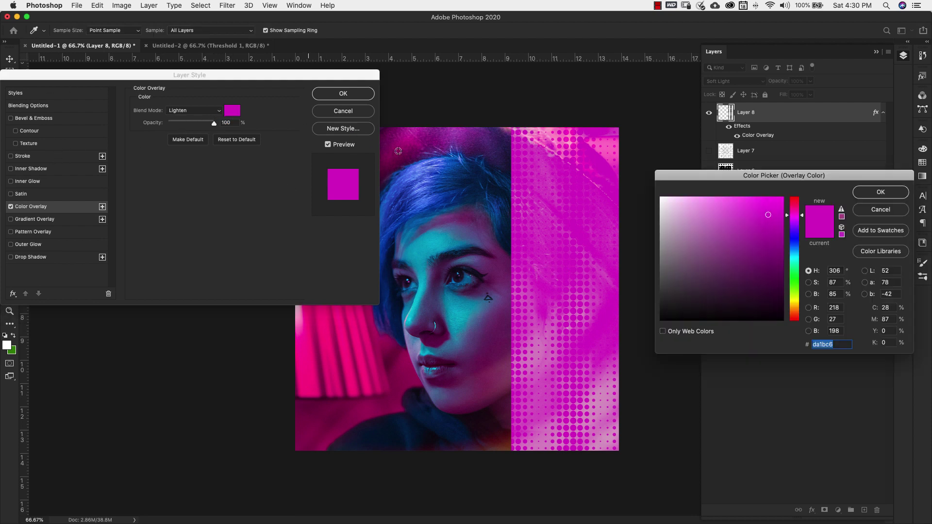
{"action": "left_click", "coordinate": [797, 225]}
{"action": "left_click_drag", "start_coordinate": [796, 224], "coordinate": [796, 225]}
{"action": "left_click", "coordinate": [775, 238]}
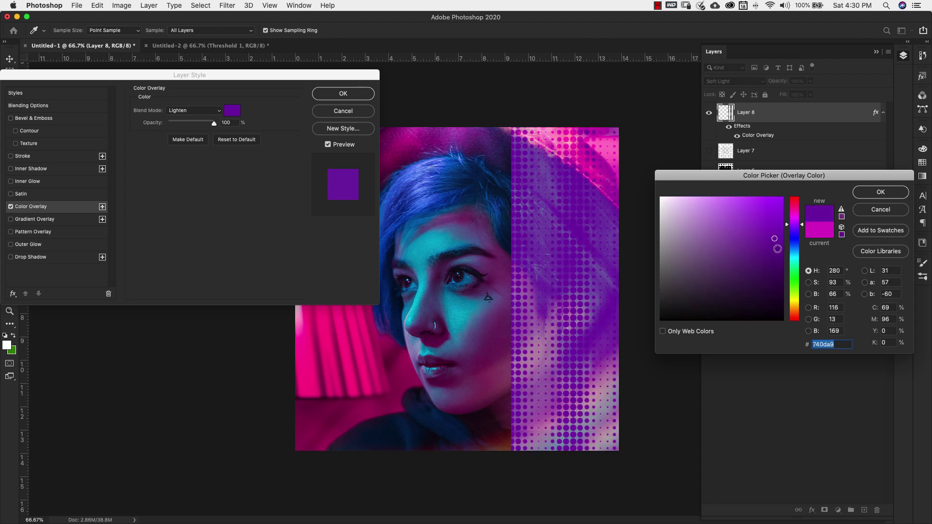
{"action": "left_click", "coordinate": [777, 248]}
{"action": "left_click", "coordinate": [738, 210]}
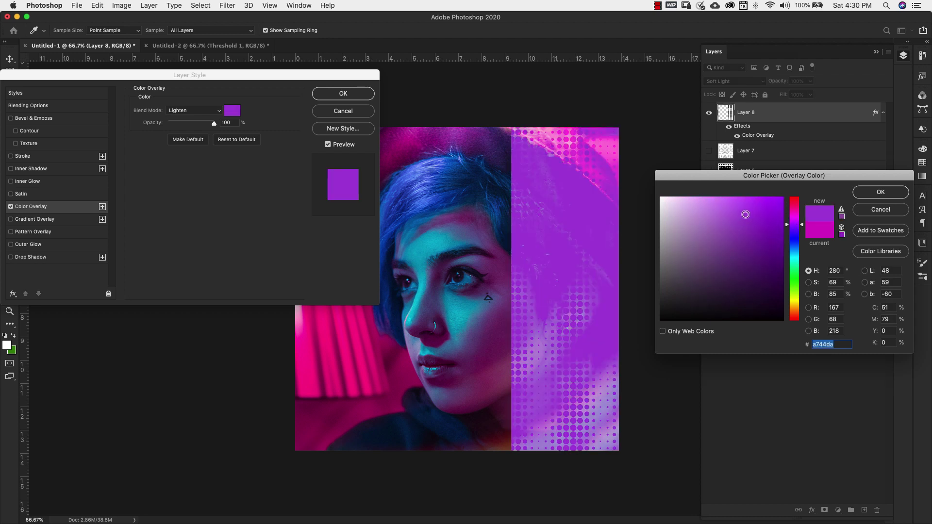
{"action": "left_click", "coordinate": [771, 252]}
{"action": "left_click", "coordinate": [877, 193]}
Try Linear Light, Vivid Light, Pin Light and Overlay as the Color Overlay's blend mode
{"action": "left_click", "coordinate": [216, 110]}
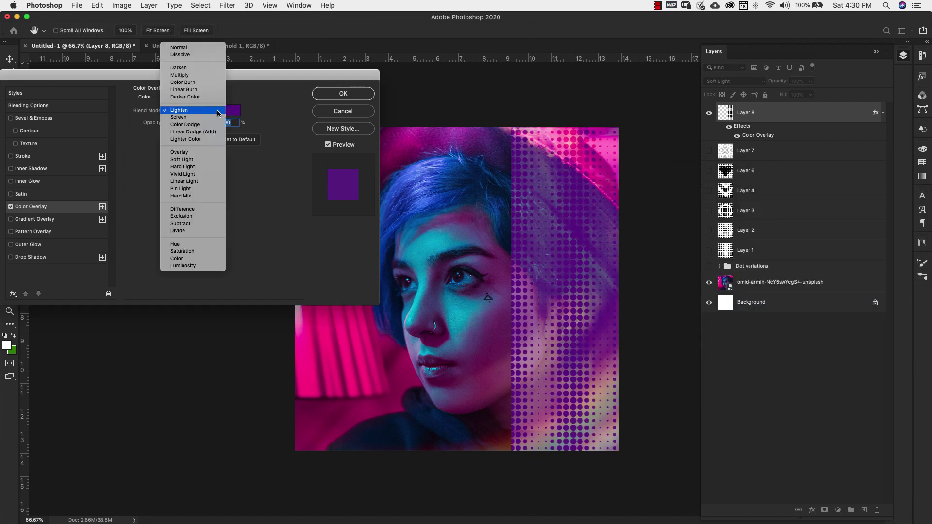
{"action": "left_click", "coordinate": [196, 162]}
{"action": "left_click", "coordinate": [200, 111]}
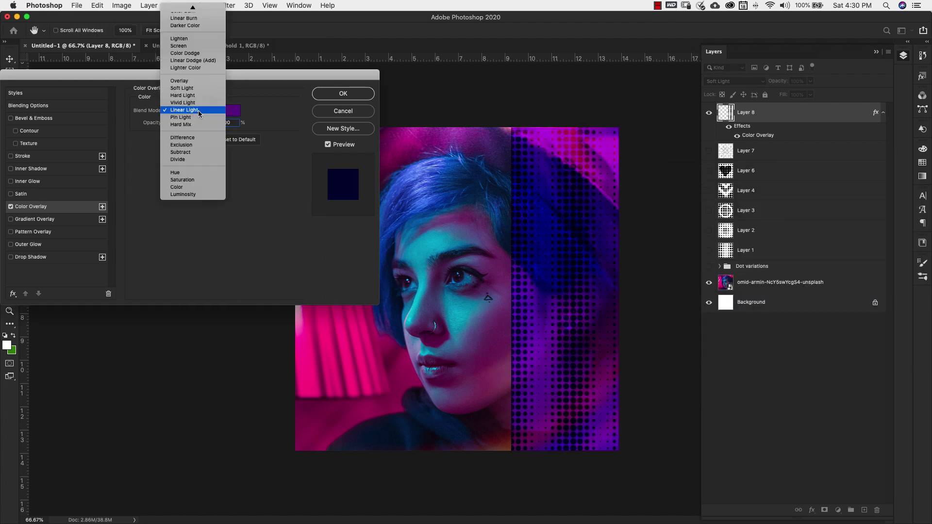
{"action": "left_click", "coordinate": [190, 105]}
{"action": "left_click", "coordinate": [189, 106]}
{"action": "left_click", "coordinate": [189, 125]}
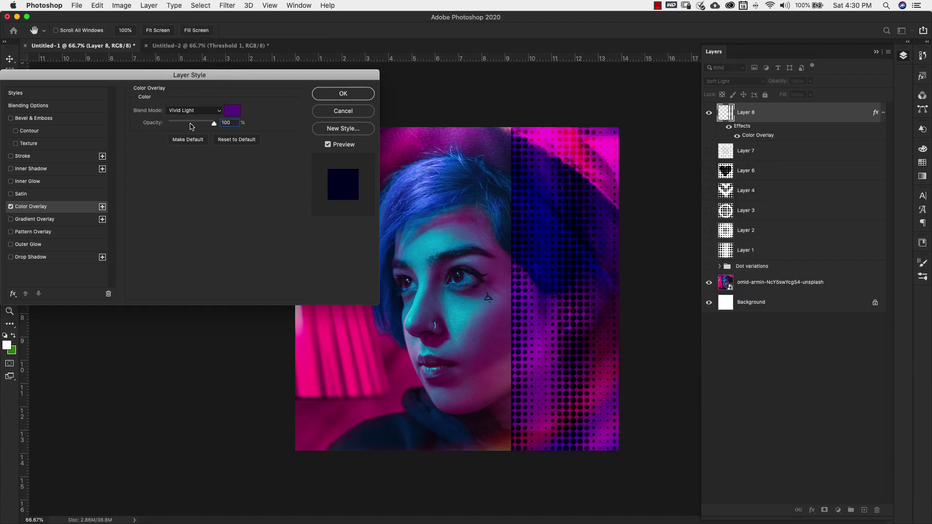
{"action": "left_click", "coordinate": [192, 110]}
{"action": "left_click", "coordinate": [296, 189]}
{"action": "left_click", "coordinate": [199, 110]}
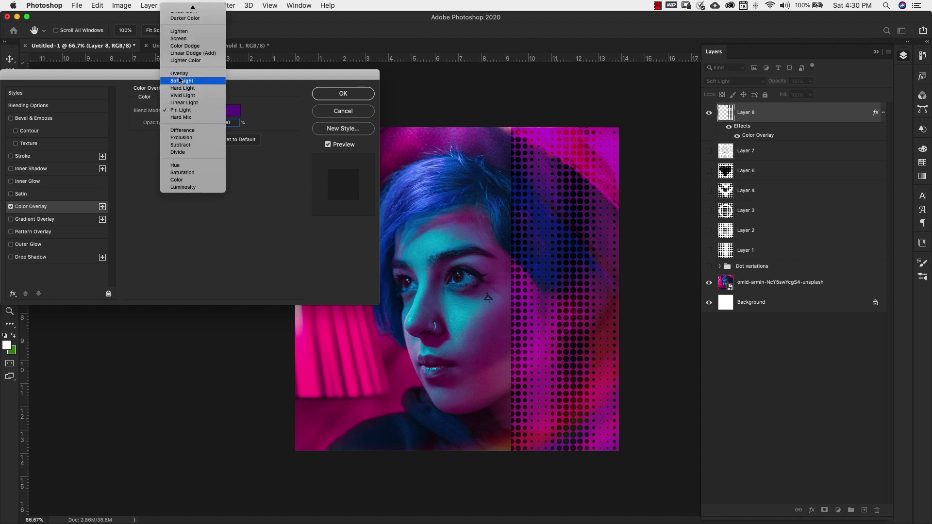
{"action": "left_click", "coordinate": [188, 74]}
{"action": "left_click", "coordinate": [191, 110]}
{"action": "left_click", "coordinate": [189, 68]}
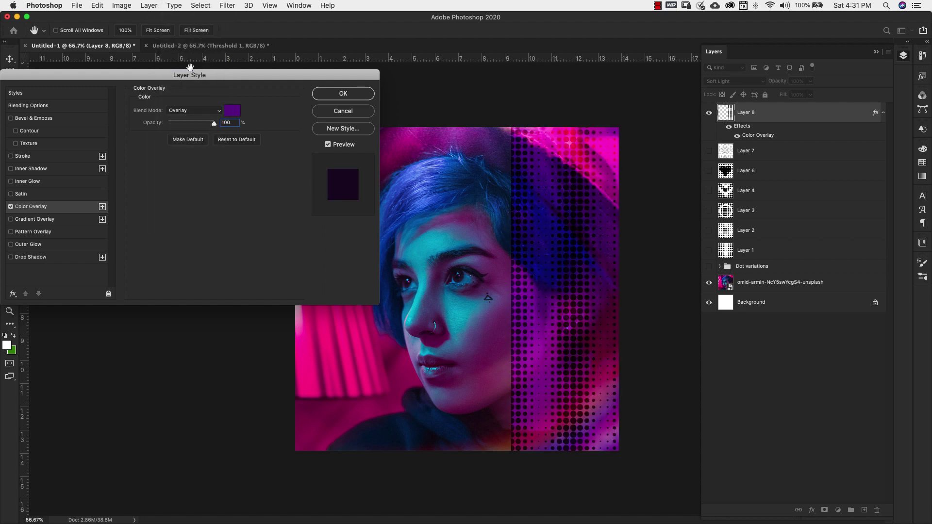
Set the Color Overlay's blend mode to Screen and apply the layer style to Layer 8
{"action": "left_click", "coordinate": [189, 109]}
{"action": "left_click", "coordinate": [191, 79]}
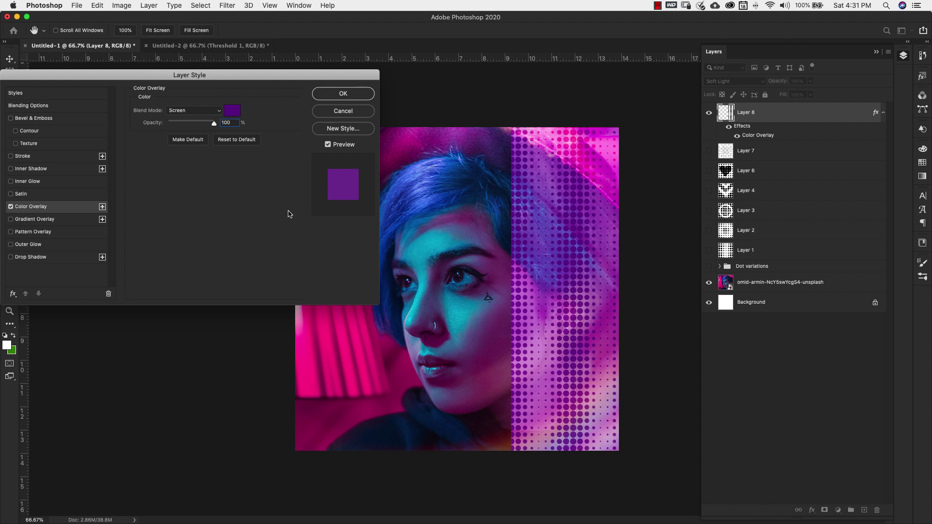
{"action": "left_click", "coordinate": [333, 94]}
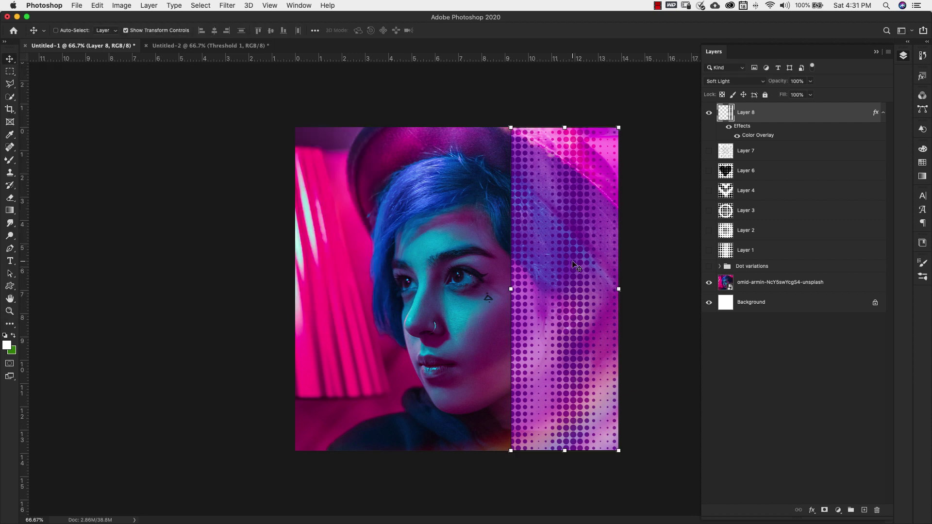